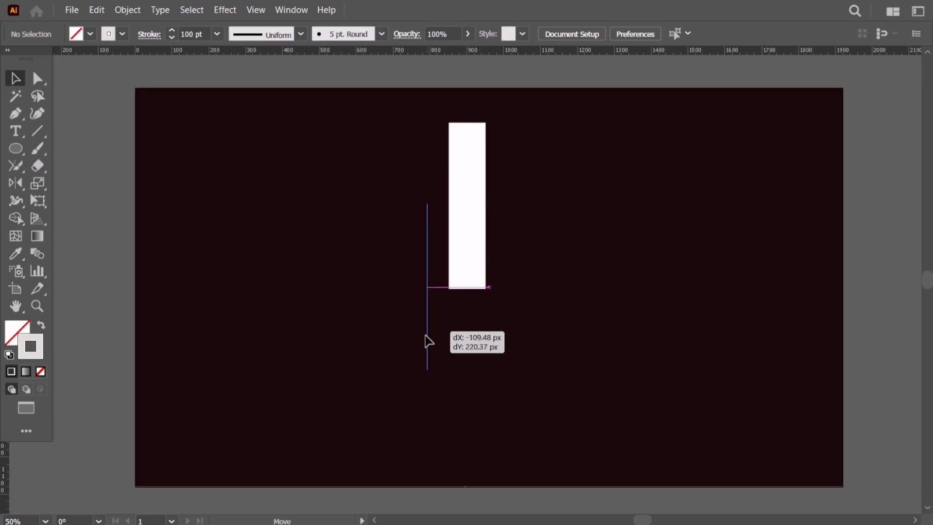
# Make a rotated copy of the vertical bar so it crosses it diagonally from upper left, and shift the copy slightly upward
pyautogui.rightClick(426, 348)
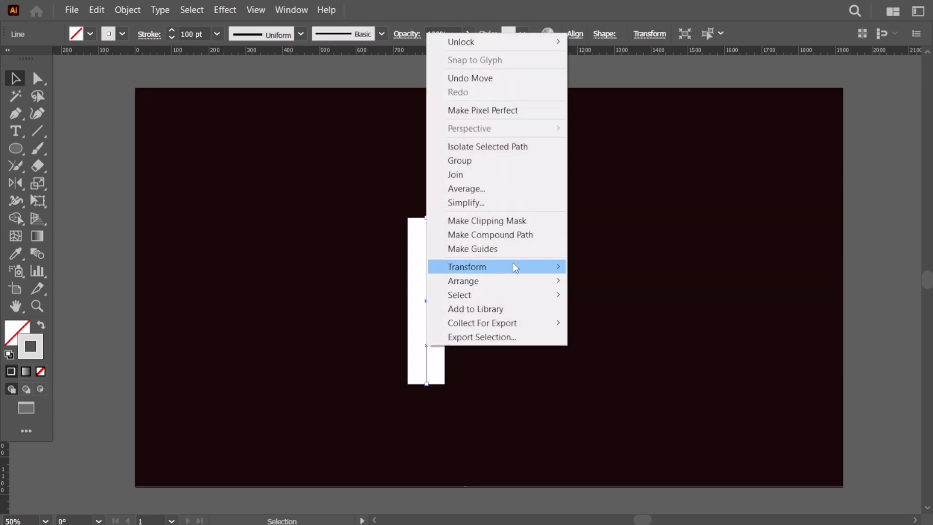
pyautogui.moveTo(543, 271)
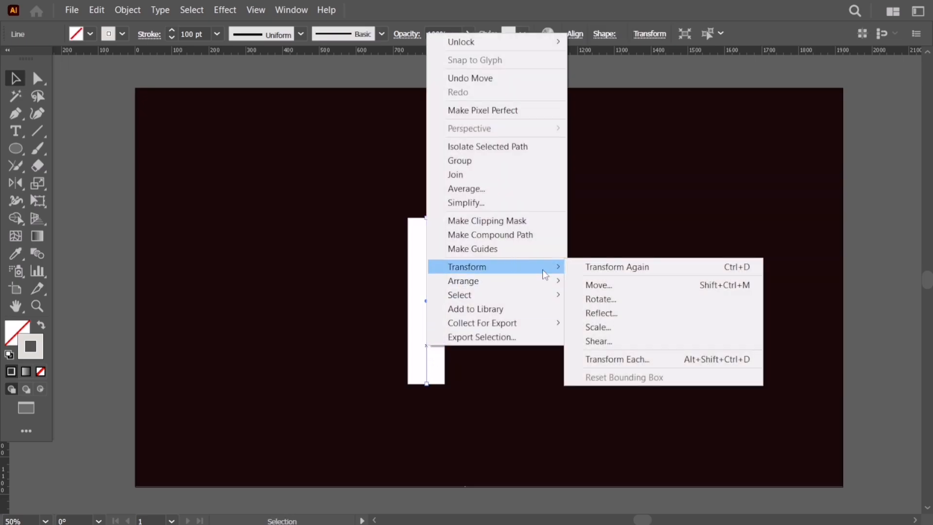
pyautogui.click(623, 302)
pyautogui.click(594, 236)
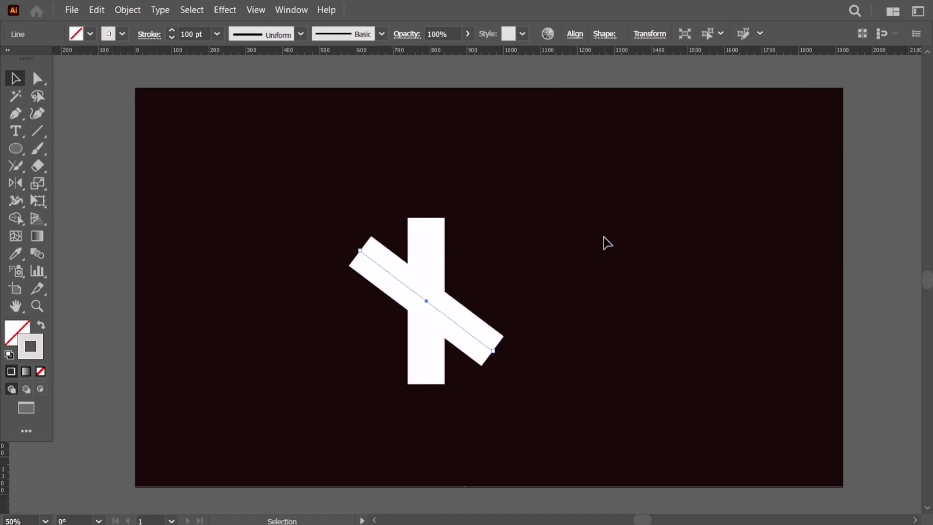
pyautogui.hotkey('shift', 'Up')
pyautogui.hotkey('shift', 'Up')
pyautogui.hotkey('shift', 'Up')
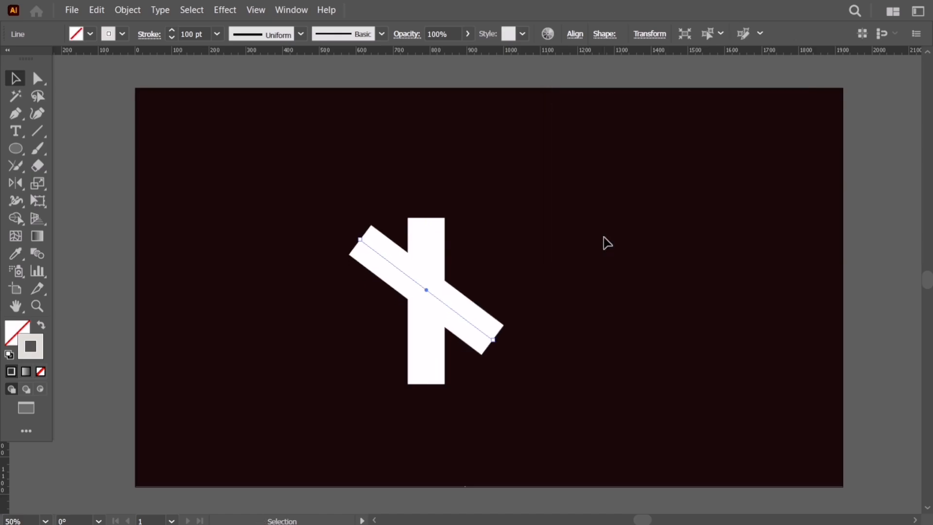
# Duplicate the diagonal bar straight upward until a narrow gap separates the two parallel diagonal bars
pyautogui.press('ctrl')
pyautogui.hotkey('alt', 'shift', 'Up')
pyautogui.hotkey('shift', 'Up')
pyautogui.hotkey('shift', 'Up')
pyautogui.hotkey('shift', 'Up')
pyautogui.hotkey('shift', 'Up')
pyautogui.hotkey('shift', 'Up')
pyautogui.hotkey('shift', 'Up')
pyautogui.hotkey('shift', 'Up')
pyautogui.hotkey('shift', 'Up')
pyautogui.hotkey('shift', 'Up')
pyautogui.hotkey('shift', 'Up')
pyautogui.hotkey('shift', 'Up')
pyautogui.hotkey('shift', 'Up')
pyautogui.hotkey('shift', 'Up')
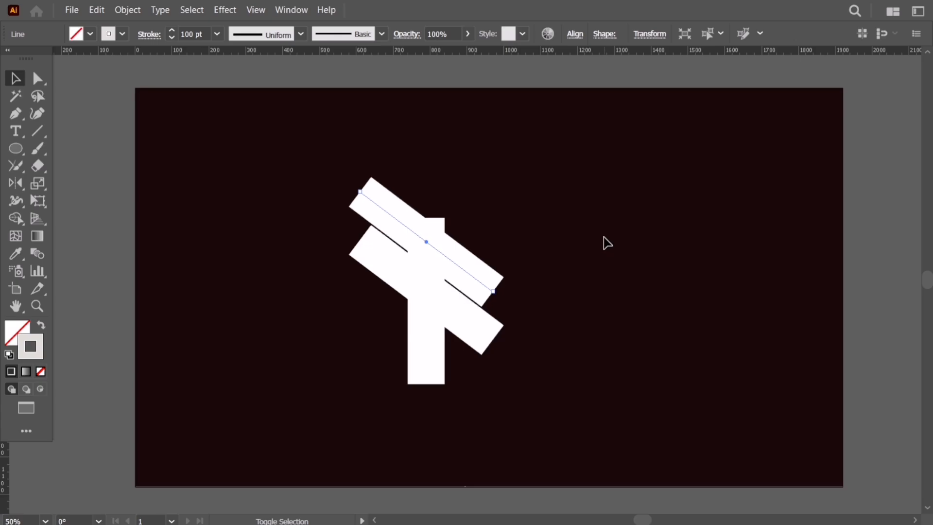
pyautogui.click(606, 243)
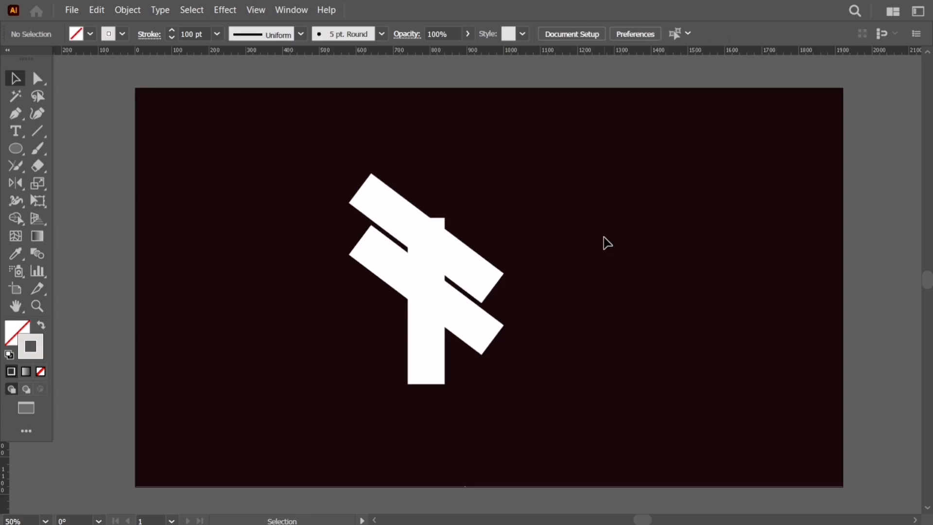
# Try a vertically mirrored copy of the three bars to the right of the original, and delete that copy
pyautogui.moveTo(357, 148); pyautogui.dragTo(486, 354)
pyautogui.rightClick(486, 355)
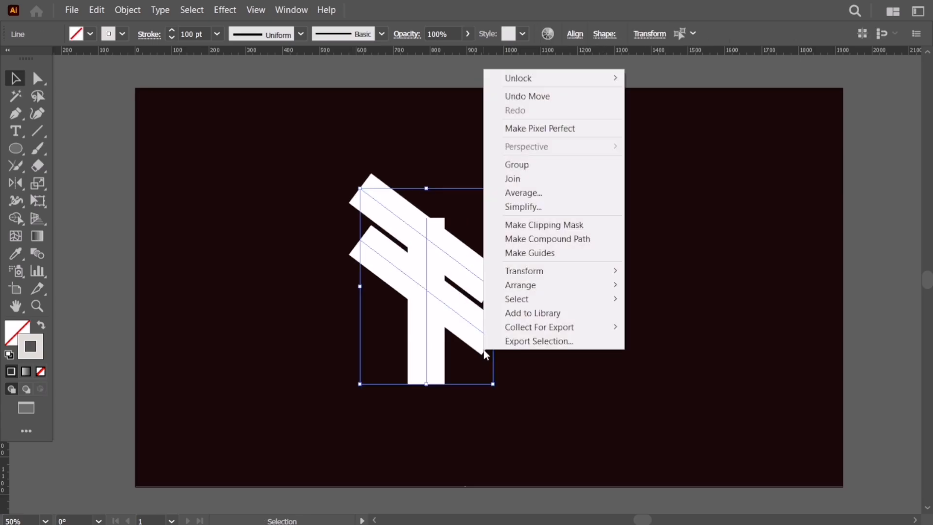
pyautogui.moveTo(516, 272)
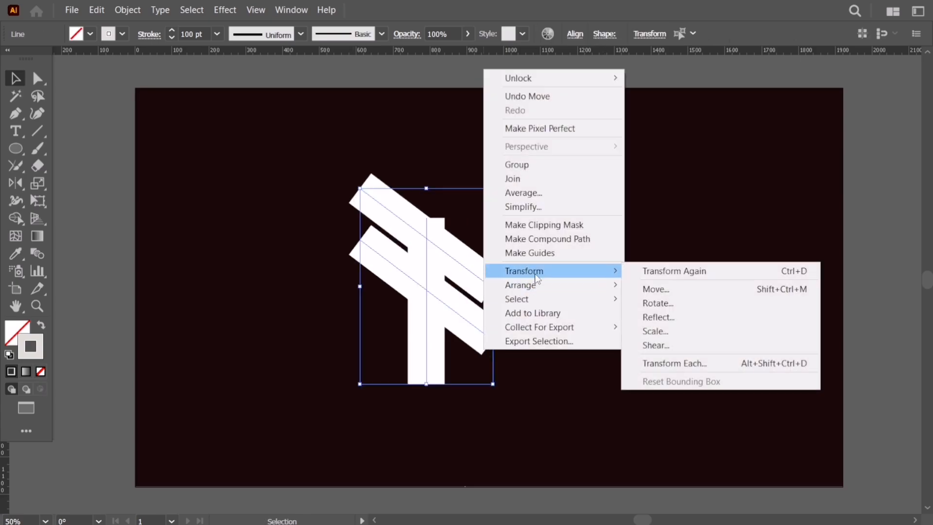
pyautogui.click(659, 318)
pyautogui.click(587, 315)
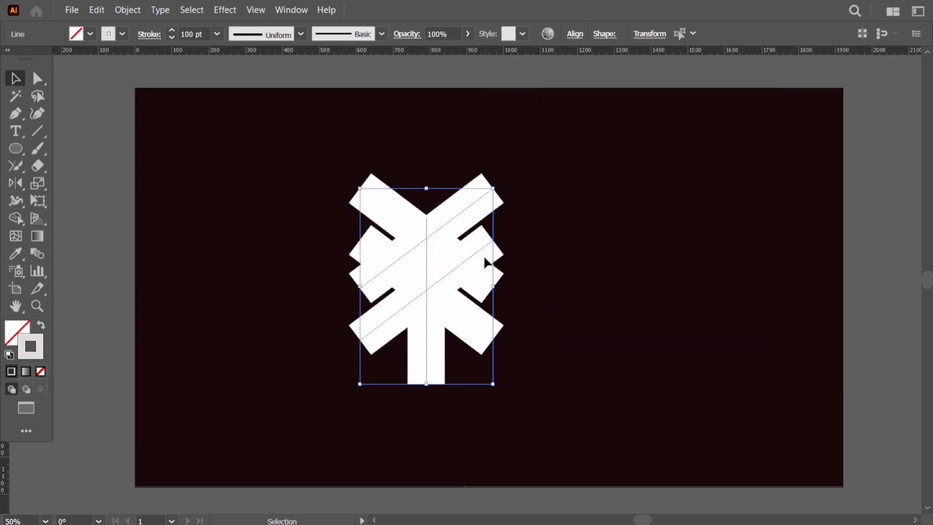
pyautogui.moveTo(481, 249); pyautogui.dragTo(621, 263)
pyautogui.click(647, 298)
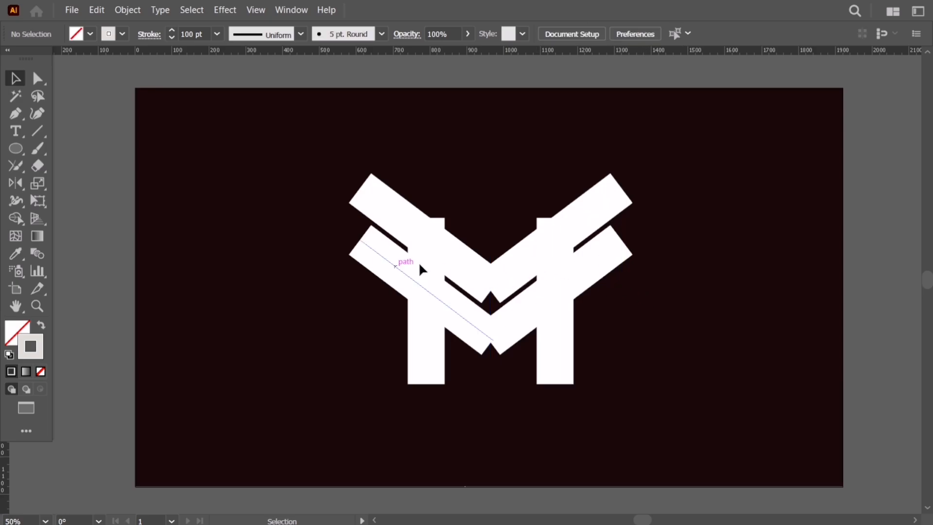
pyautogui.moveTo(528, 188); pyautogui.dragTo(614, 305)
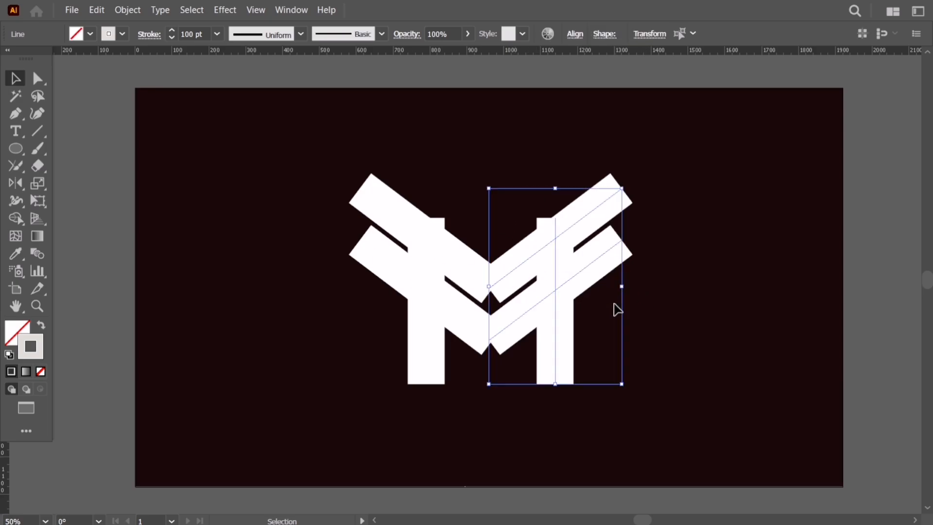
pyautogui.press('Delete')
# Lengthen the lower diagonal bar along its own direction at its upper-left end with Free Transform
pyautogui.click(459, 313)
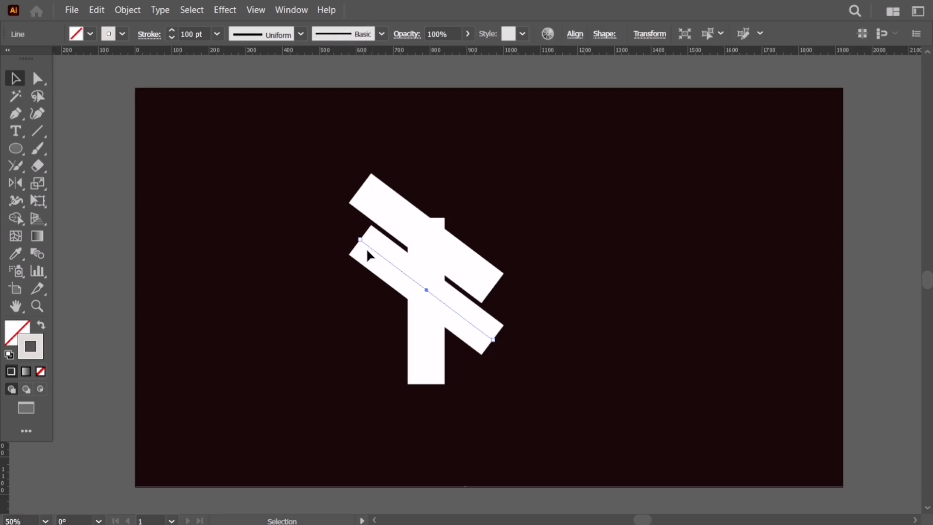
pyautogui.press('e')
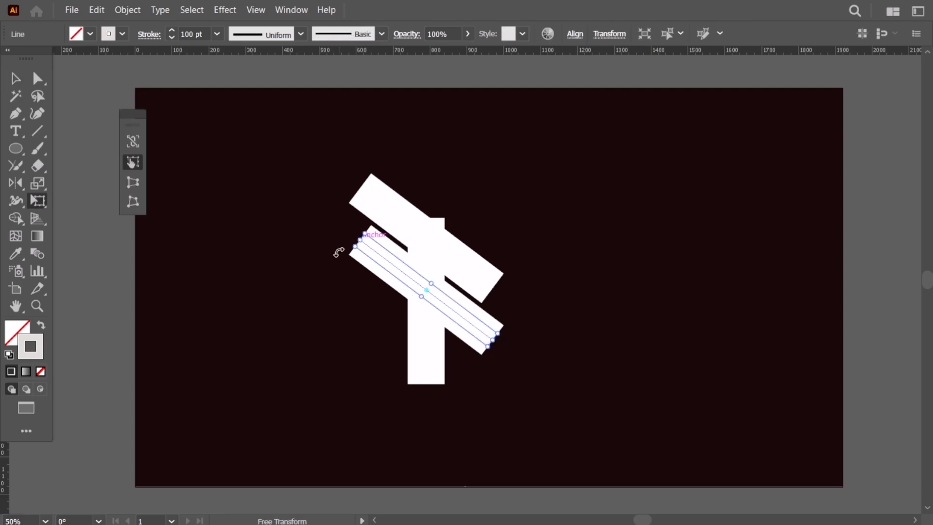
pyautogui.moveTo(353, 248); pyautogui.dragTo(331, 218)
pyautogui.press('v')
# Nudge the lower diagonal bar down to widen the gap beneath the upper diagonal bar
pyautogui.moveTo(525, 298); pyautogui.dragTo(483, 354)
pyautogui.press('Down')
pyautogui.press('Down')
pyautogui.press('Down')
pyautogui.press('Down')
pyautogui.press('Down')
pyautogui.press('Down')
pyautogui.press('Down')
pyautogui.press('Down')
pyautogui.press('Down')
pyautogui.press('Down')
pyautogui.press('Down')
pyautogui.press('Down')
pyautogui.press('Down')
pyautogui.press('Down')
pyautogui.press('Down')
pyautogui.press('Down')
pyautogui.click(523, 335)
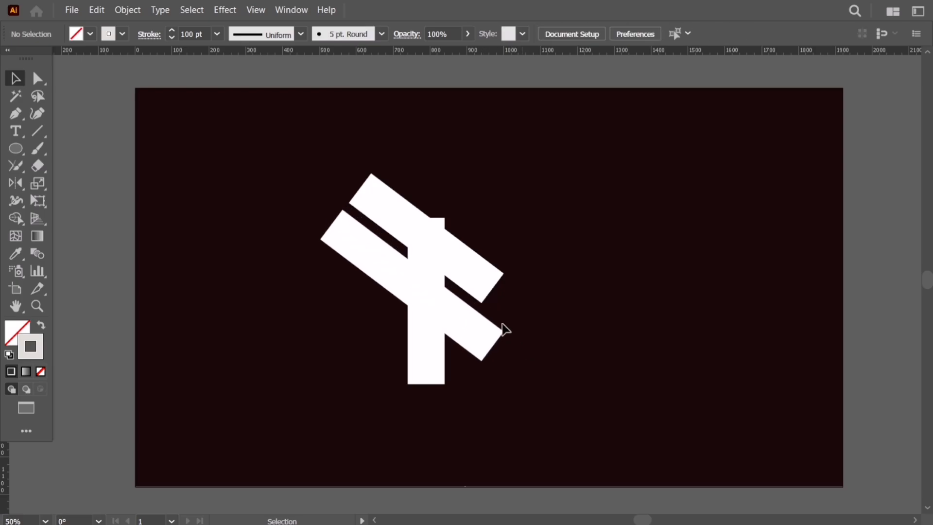
# Nudge both diagonal bars slightly upward together, leaving the vertical bar in place
pyautogui.moveTo(483, 362); pyautogui.dragTo(524, 287)
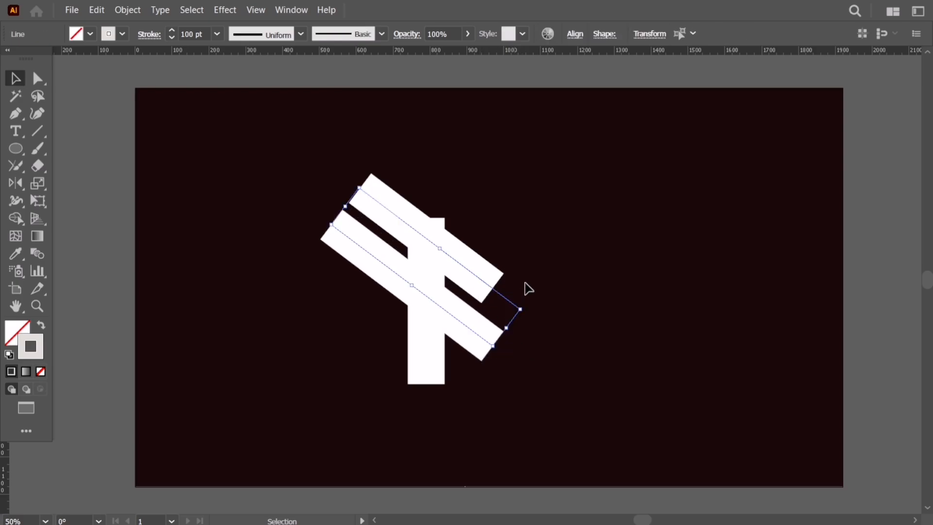
pyautogui.press('Up')
pyautogui.press('Up')
pyautogui.press('Up')
pyautogui.press('Up')
pyautogui.press('Up')
pyautogui.press('Up')
pyautogui.press('Up')
pyautogui.press('Up')
pyautogui.press('Up')
pyautogui.press('Up')
pyautogui.click(544, 306)
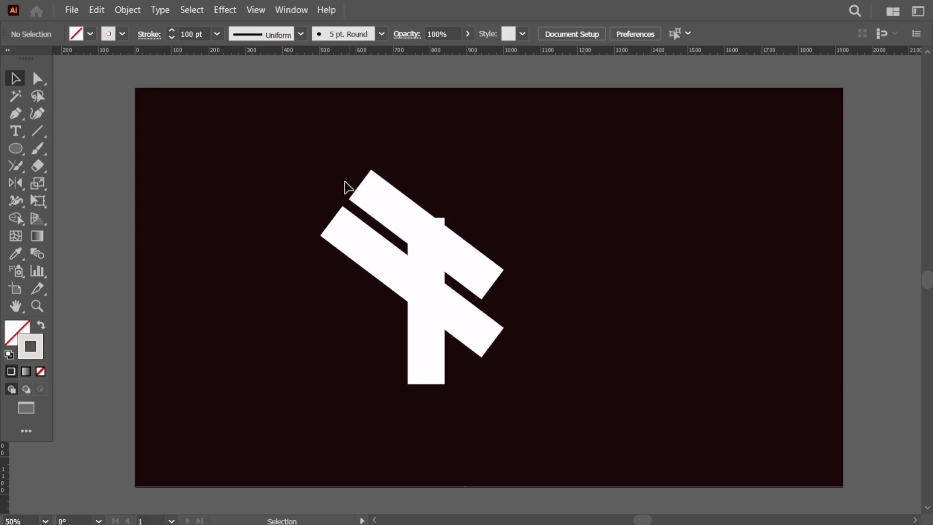
# Reflect a copy of the three bars across the vertical axis and place it to the right so the diagonals meet as an M
pyautogui.moveTo(340, 177); pyautogui.dragTo(458, 356)
pyautogui.rightClick(459, 355)
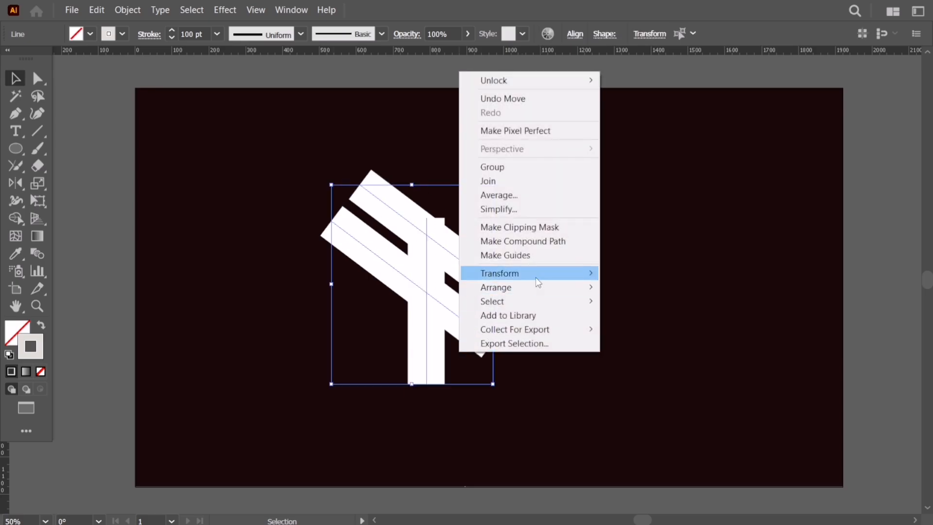
pyautogui.moveTo(535, 277)
pyautogui.click(679, 322)
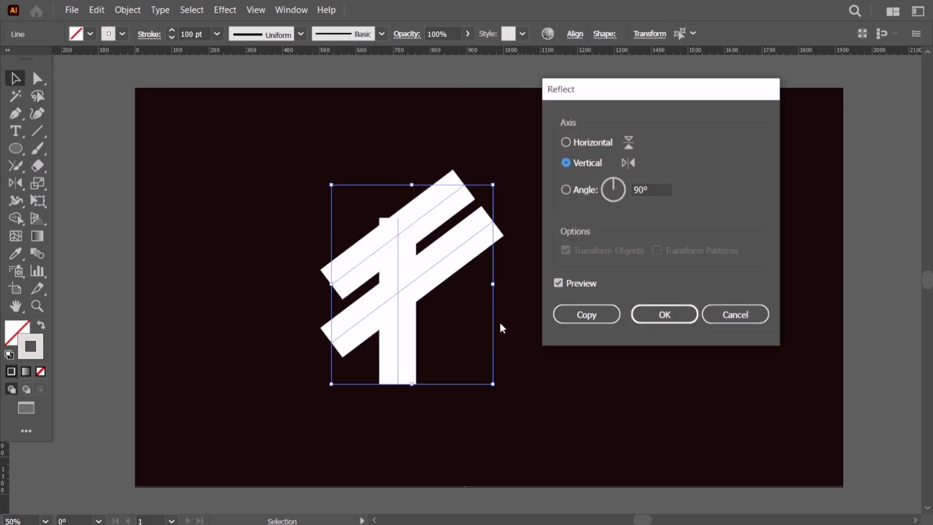
pyautogui.click(579, 315)
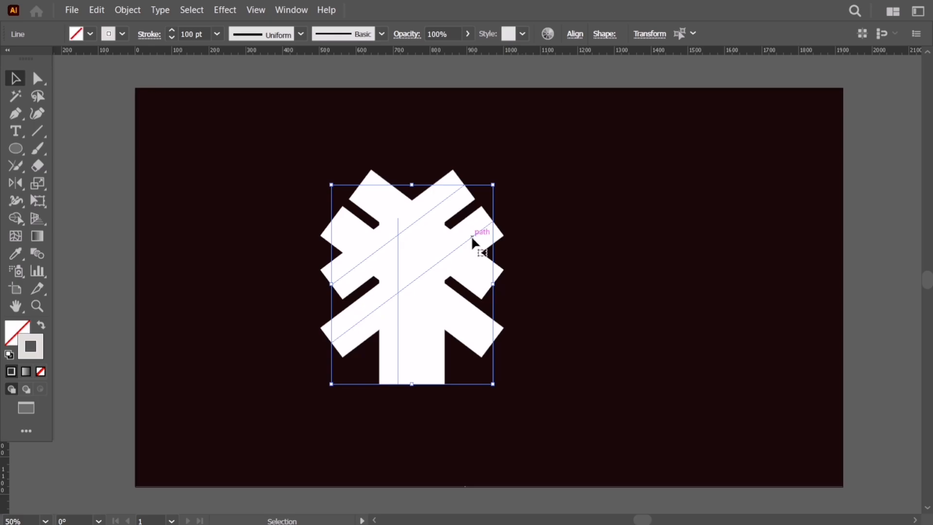
pyautogui.moveTo(474, 245); pyautogui.dragTo(629, 247)
pyautogui.click(631, 283)
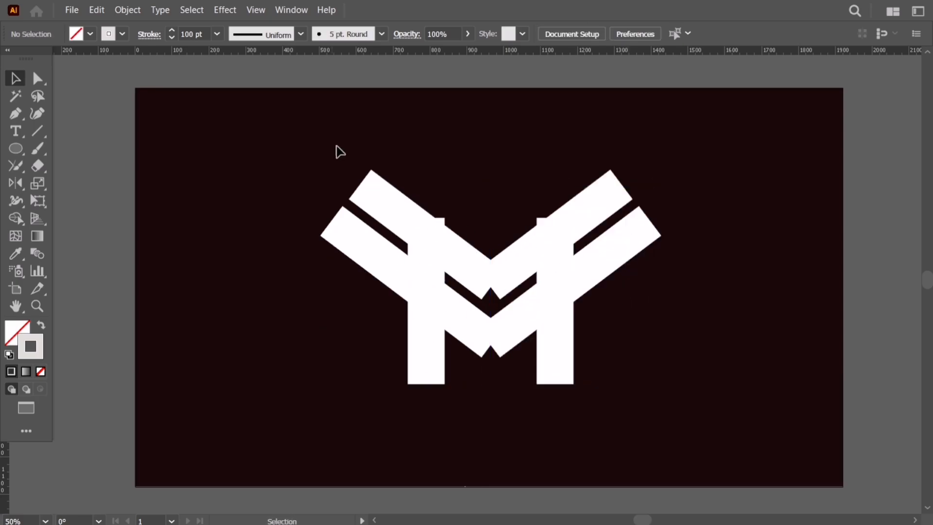
# Join the meeting ends of the upper and lower diagonal pairs into two pointed V strokes with the Join tool
pyautogui.moveTo(336, 145); pyautogui.dragTo(619, 348)
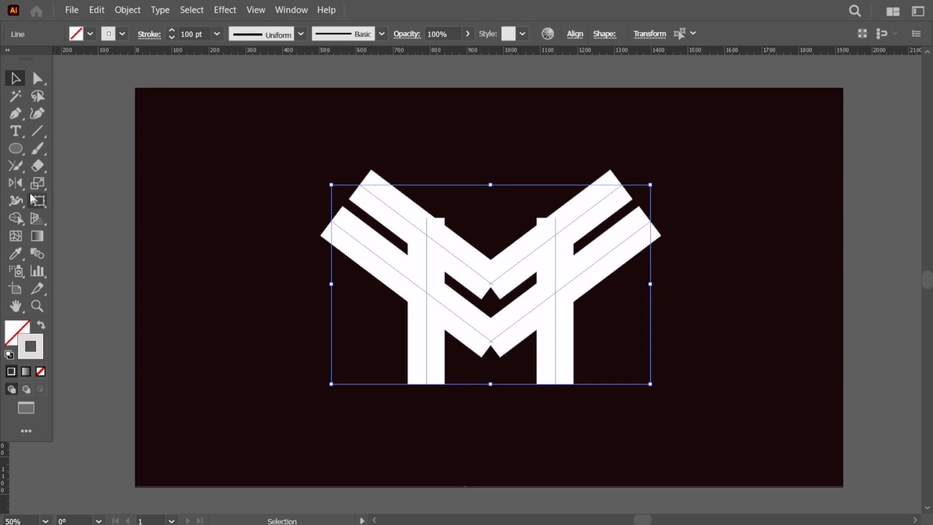
pyautogui.click(15, 167)
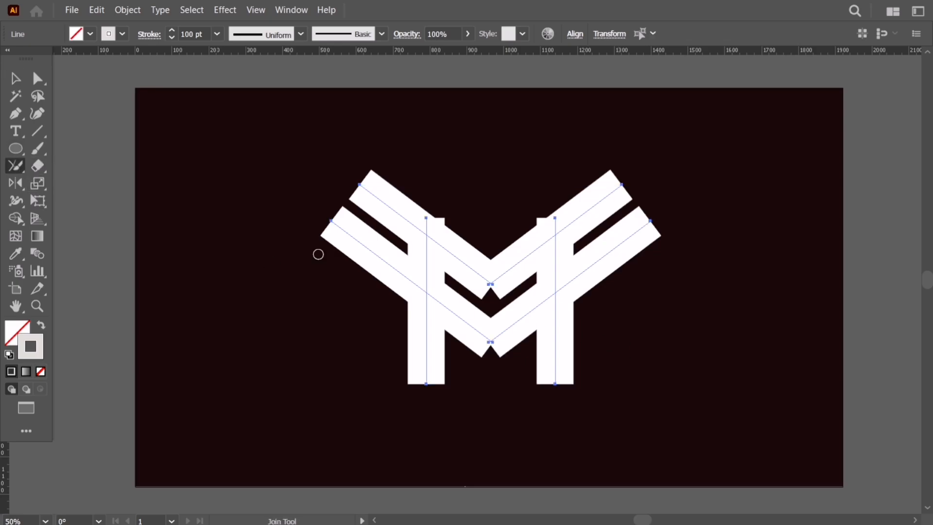
pyautogui.moveTo(484, 294); pyautogui.dragTo(501, 282)
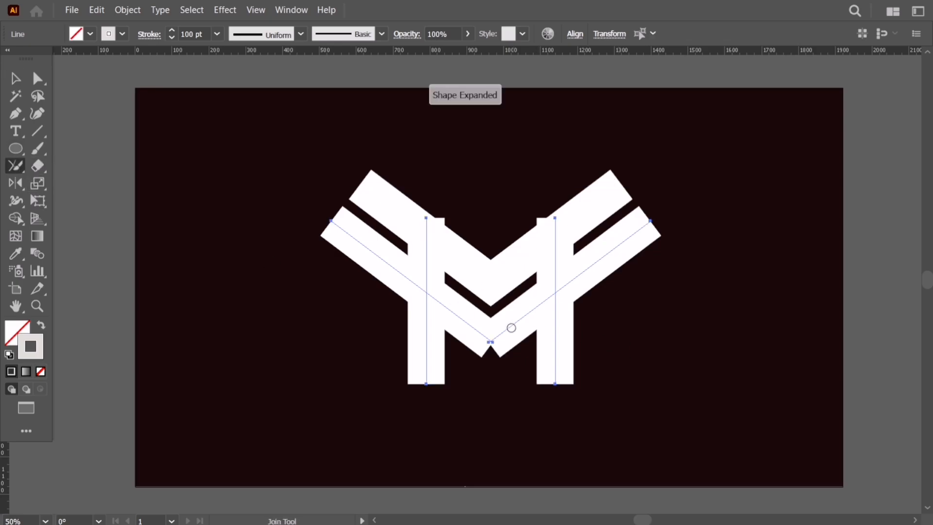
pyautogui.moveTo(488, 339); pyautogui.dragTo(502, 349)
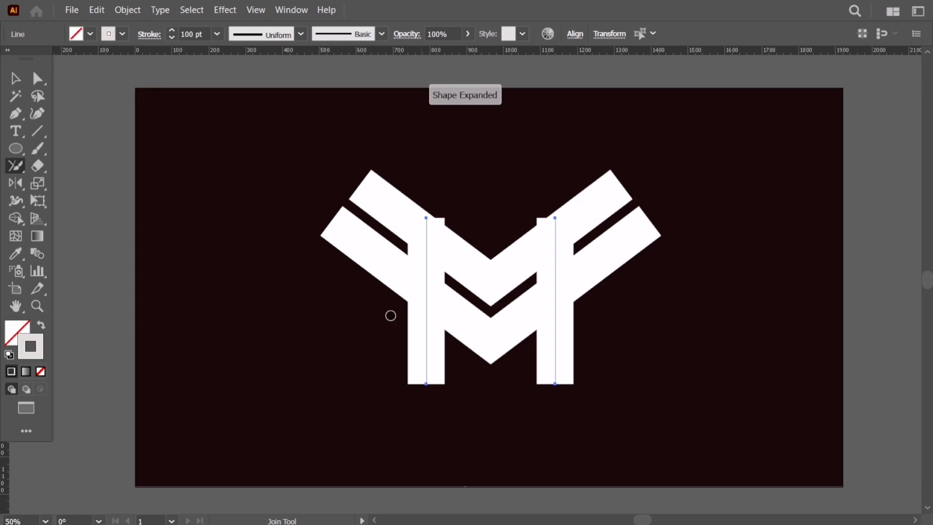
# Remove the parts of both vertical bars above the lower V stroke with the Shape Builder tool
pyautogui.press('v')
pyautogui.moveTo(275, 148); pyautogui.dragTo(630, 374)
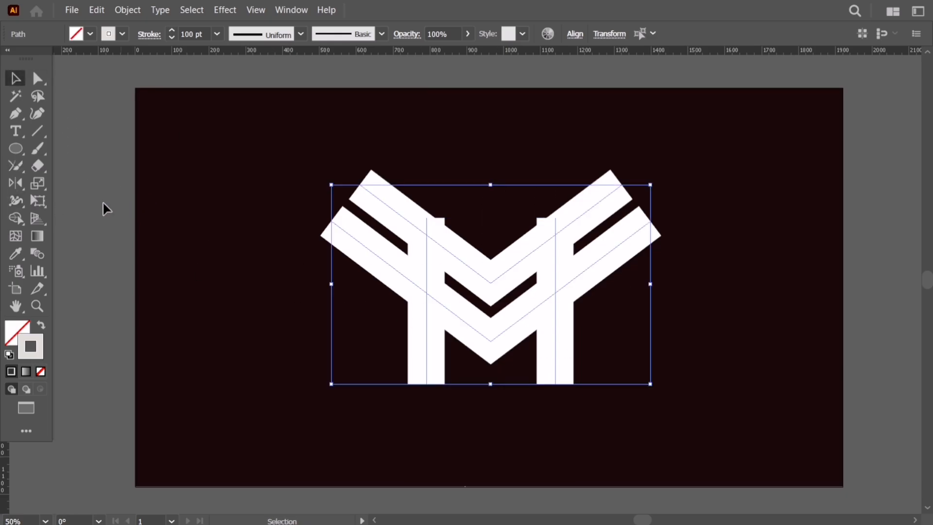
pyautogui.click(16, 219)
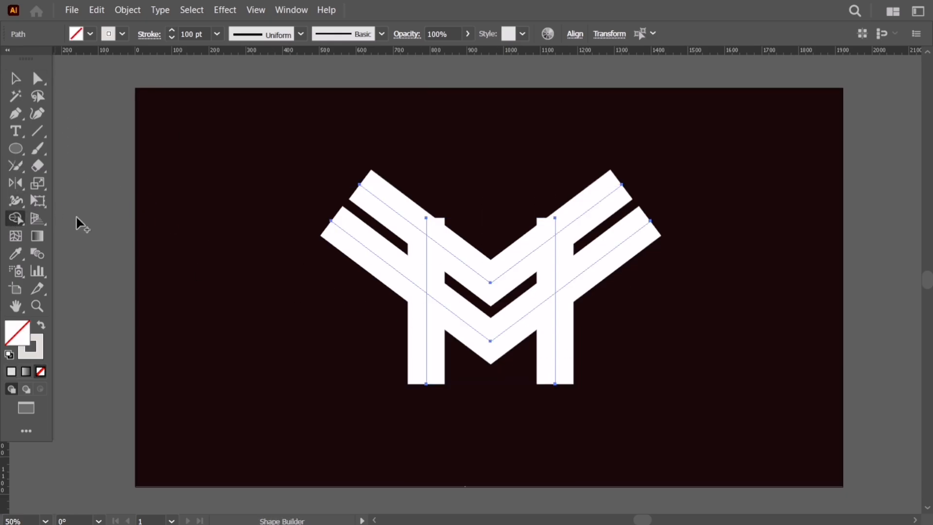
pyautogui.keyDown('alt'); pyautogui.click(425, 245); pyautogui.keyUp('alt')
pyautogui.keyDown('alt'); pyautogui.click(427, 224); pyautogui.keyUp('alt')
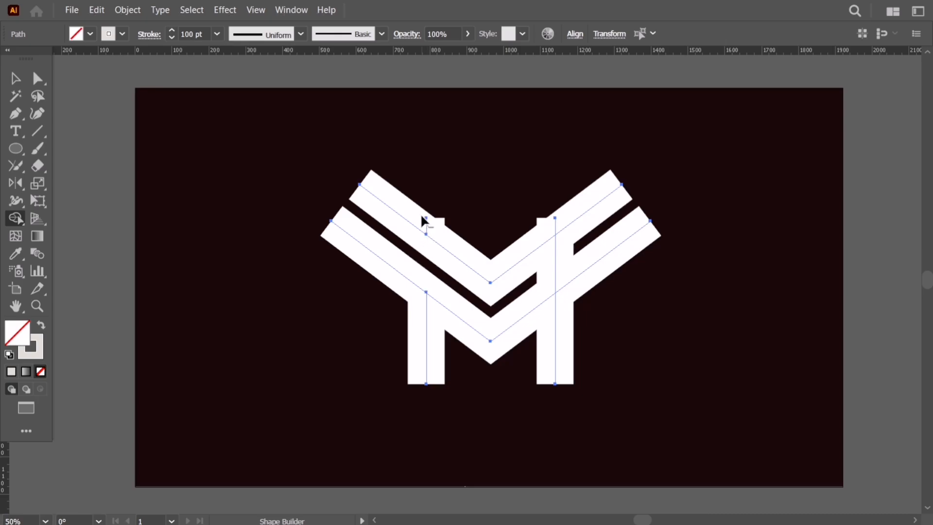
pyautogui.keyDown('alt'); pyautogui.click(554, 264); pyautogui.keyUp('alt')
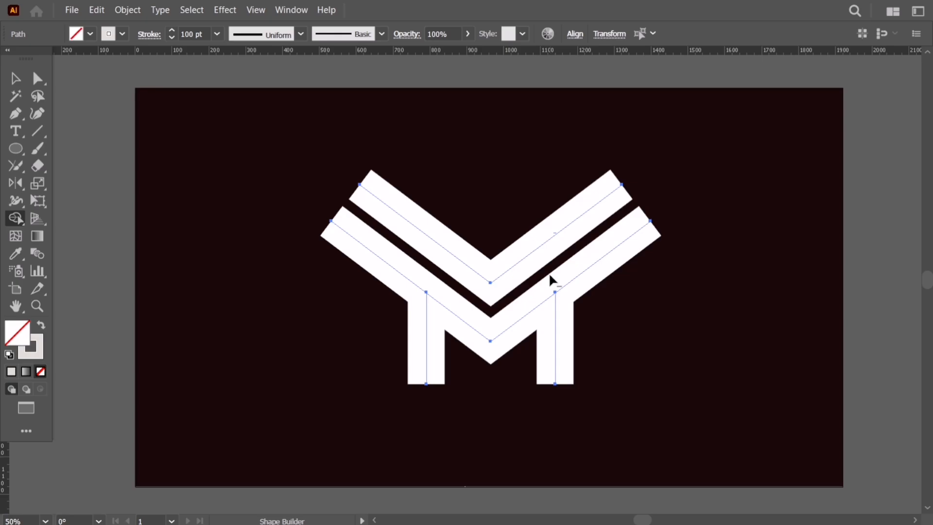
# Group all the strokes of the M monogram into one object
pyautogui.press('v')
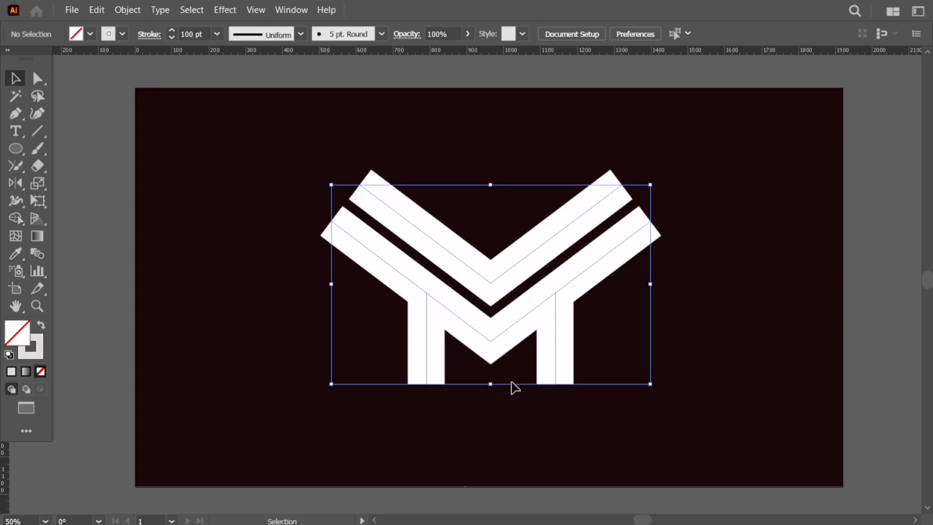
pyautogui.click(515, 388)
pyautogui.moveTo(348, 137); pyautogui.dragTo(588, 351)
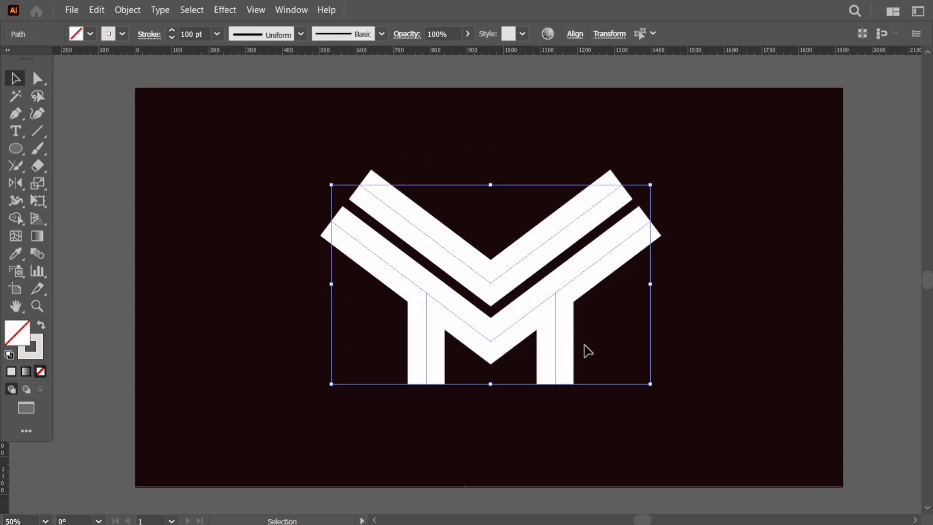
pyautogui.hotkey('ctrl', 'g')
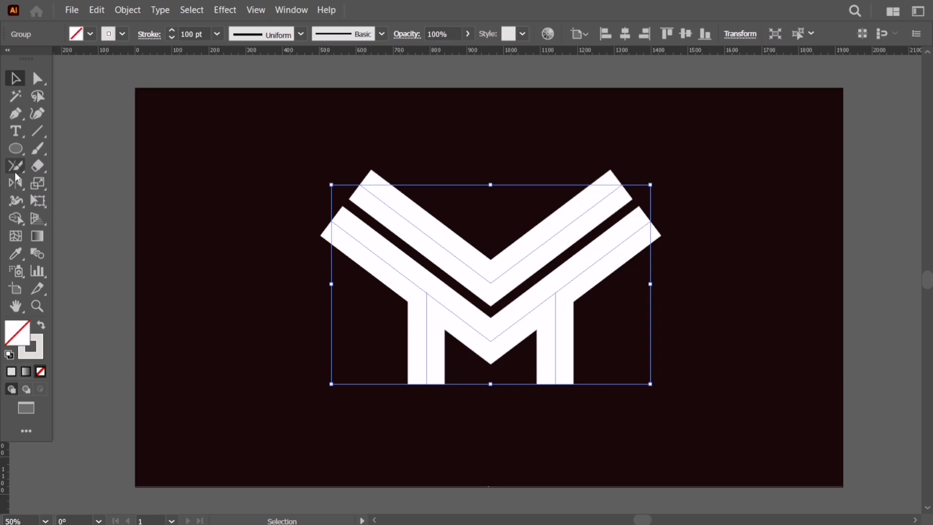
# Draw a circle from the monogram's centre, large enough to enclose the whole mark and overlap the tips of its arms
pyautogui.click(15, 148)
pyautogui.moveTo(490, 295); pyautogui.dragTo(655, 345)
pyautogui.press('v')
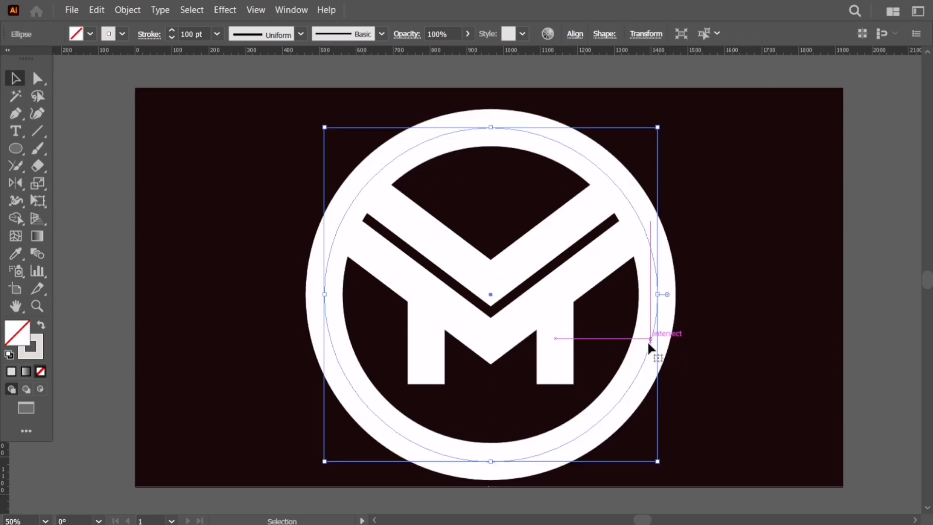
# Centre the circle horizontally and vertically on the artboard
pyautogui.hotkey('shift', 'F7')
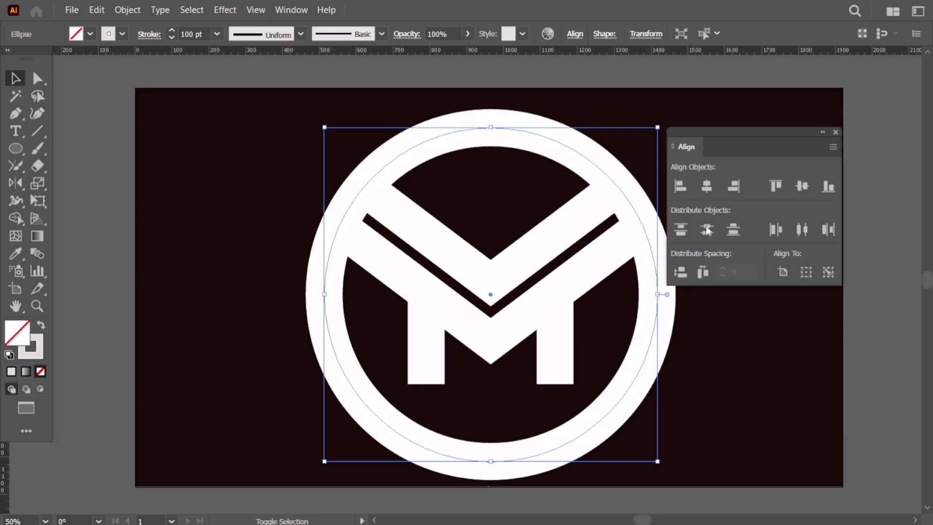
pyautogui.click(707, 187)
pyautogui.click(799, 185)
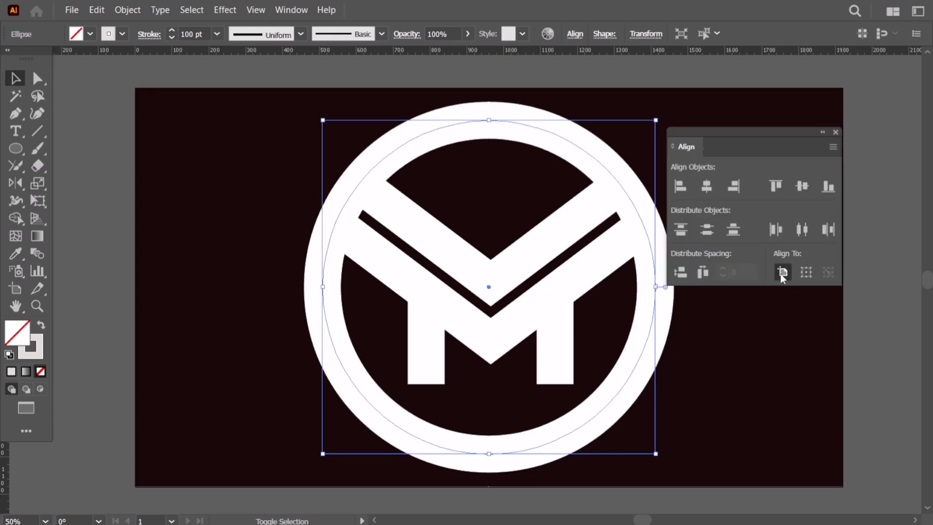
# Align the M monogram's horizontal and vertical centres to the circle, using the circle as the key object
pyautogui.moveTo(261, 150); pyautogui.dragTo(646, 384)
pyautogui.moveTo(621, 342); pyautogui.dragTo(691, 390)
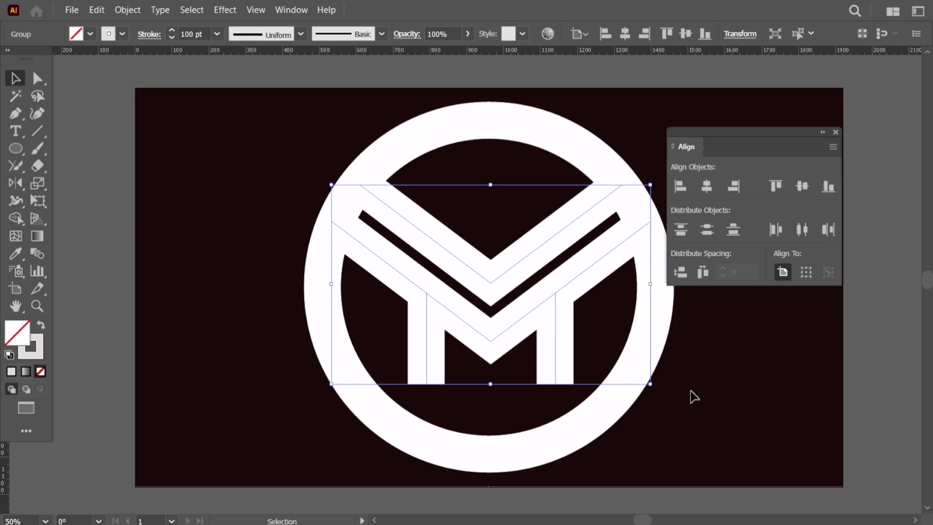
pyautogui.moveTo(279, 151); pyautogui.dragTo(661, 347)
pyautogui.click(650, 334)
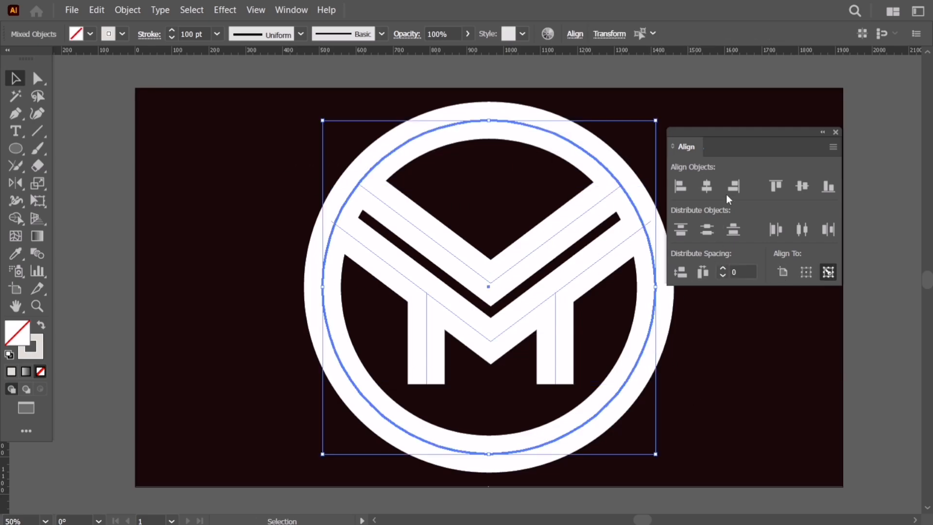
pyautogui.click(712, 189)
pyautogui.click(795, 188)
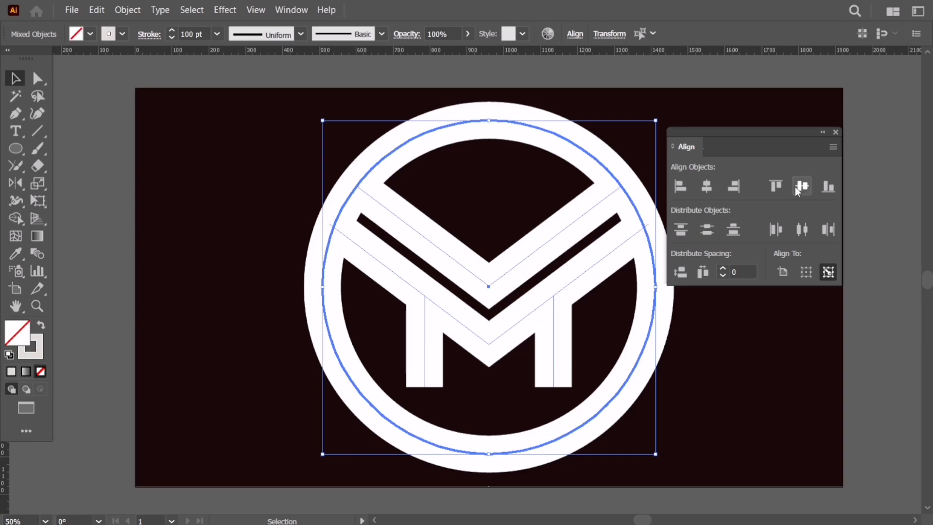
pyautogui.click(823, 347)
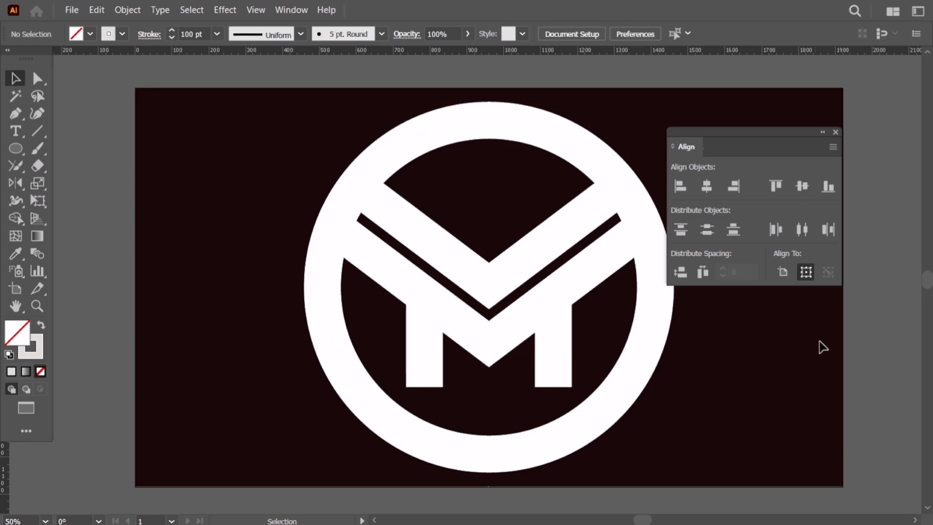
pyautogui.click(835, 132)
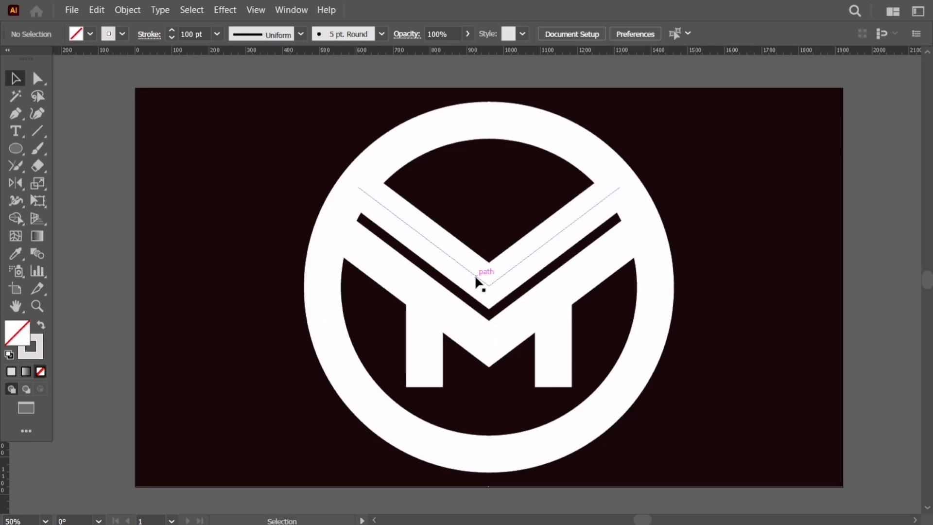
pyautogui.click(489, 286)
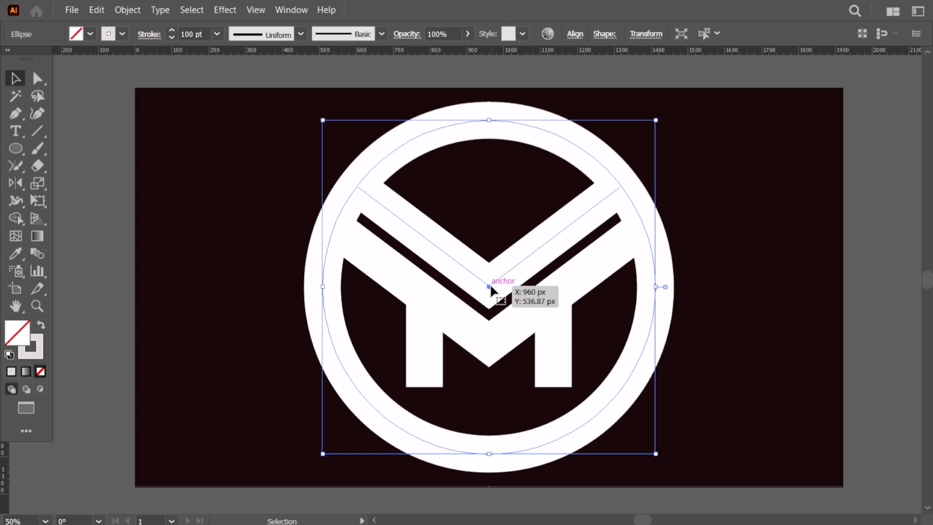
pyautogui.click(282, 201)
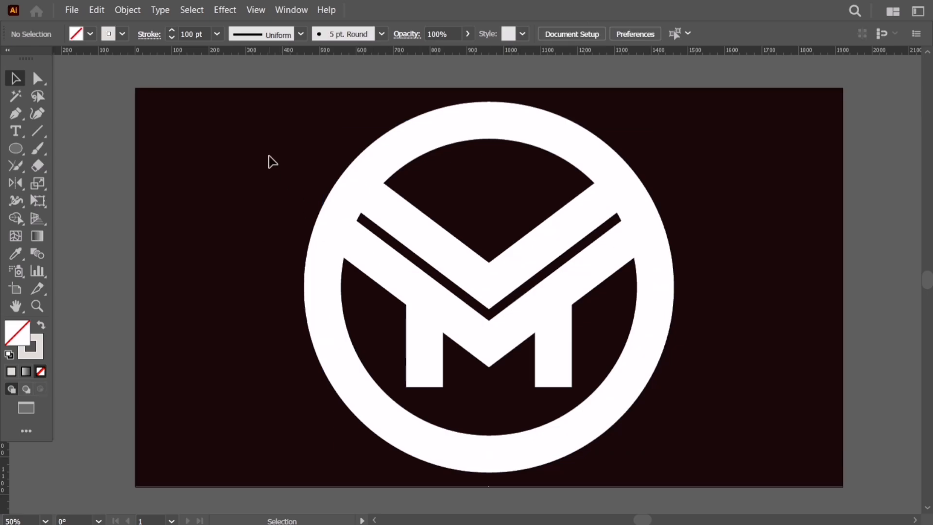
# Expand the fill and stroke of the circle and the monogram into filled shapes
pyautogui.moveTo(270, 155); pyautogui.dragTo(704, 372)
pyautogui.click(134, 13)
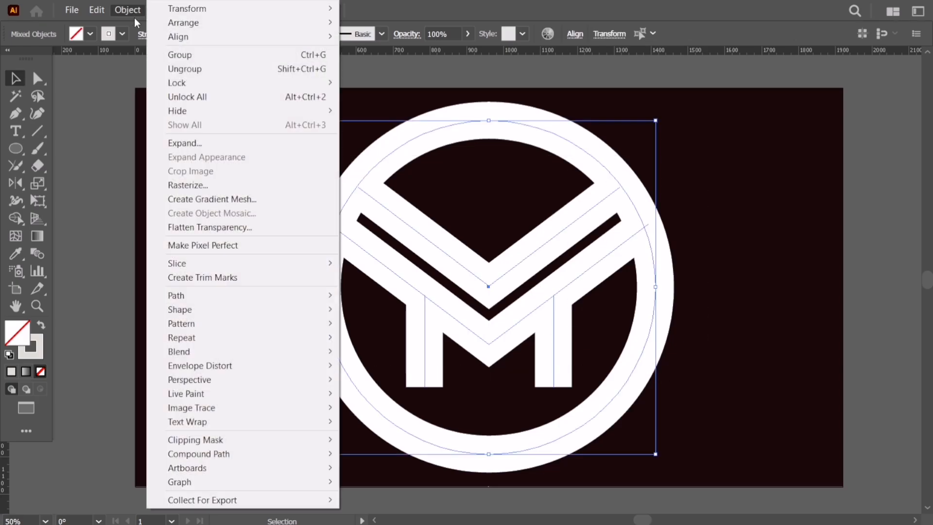
pyautogui.click(210, 143)
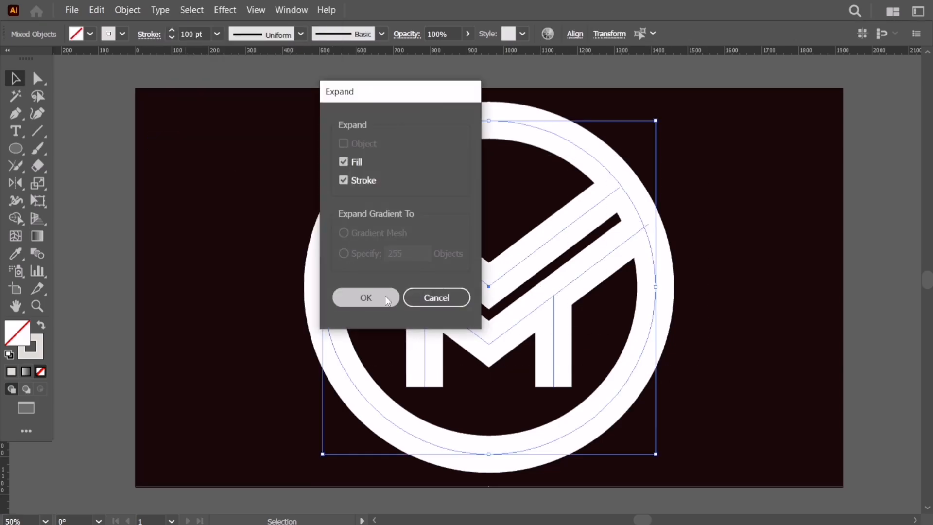
pyautogui.click(385, 296)
pyautogui.hotkey('ctrl', 'shift', 'a')
# Ungroup the expanded monogram into separate V shapes and vertical bars
pyautogui.click(455, 322)
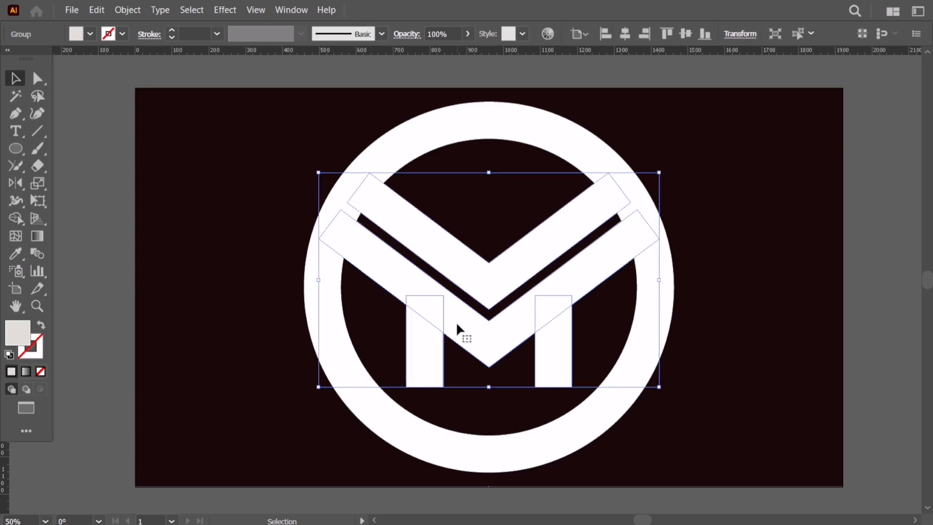
pyautogui.rightClick(457, 323)
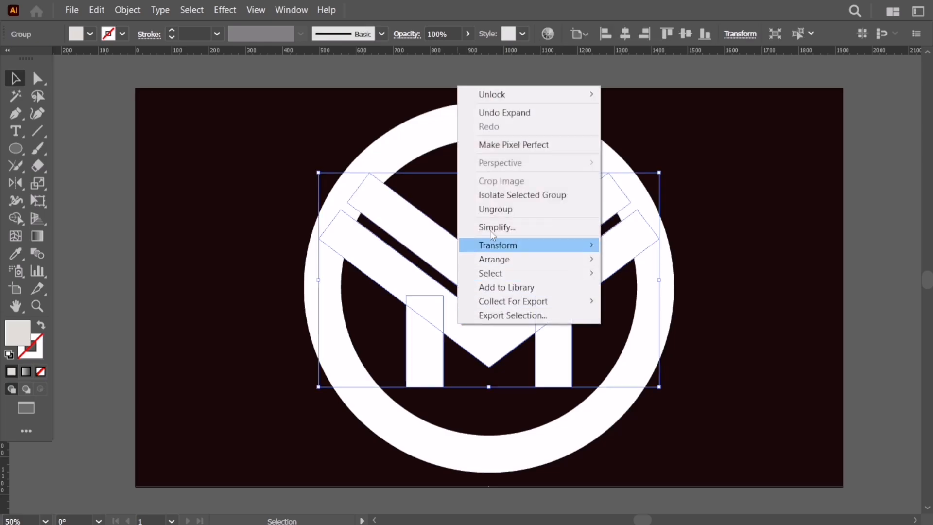
pyautogui.click(499, 209)
pyautogui.hotkey('ctrl', 'shift', 'a')
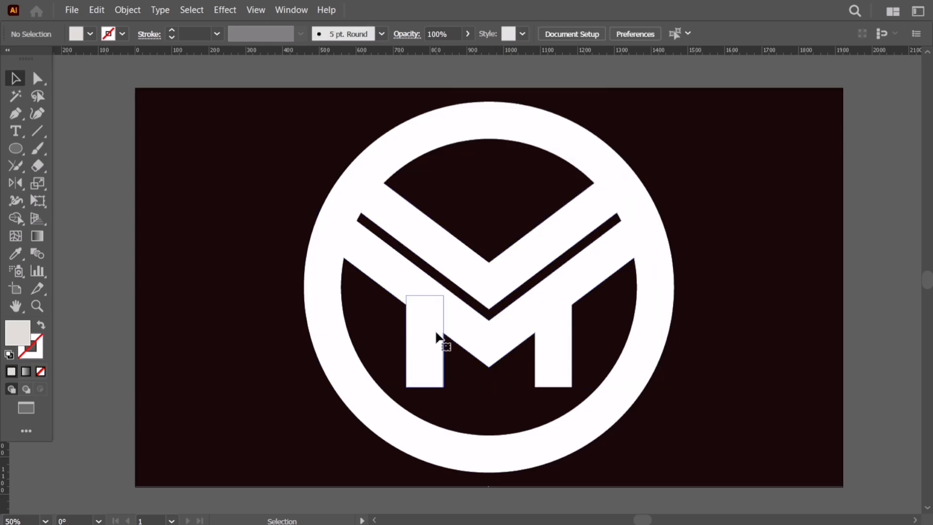
# Copy the M's left bar straight up about 285 px and cut off the upper V's left arm outside it with Shape Builder
pyautogui.click(439, 338)
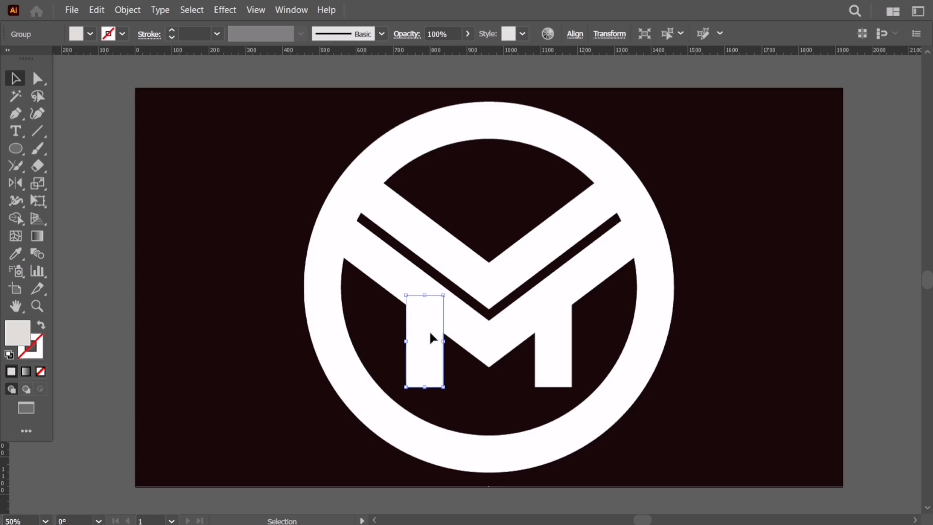
pyautogui.moveTo(430, 331); pyautogui.dragTo(429, 224)
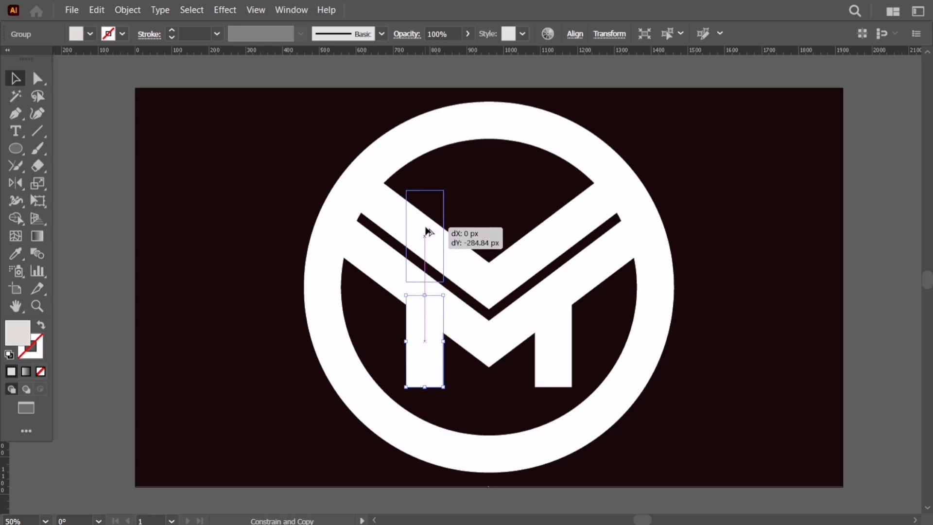
pyautogui.click(458, 266)
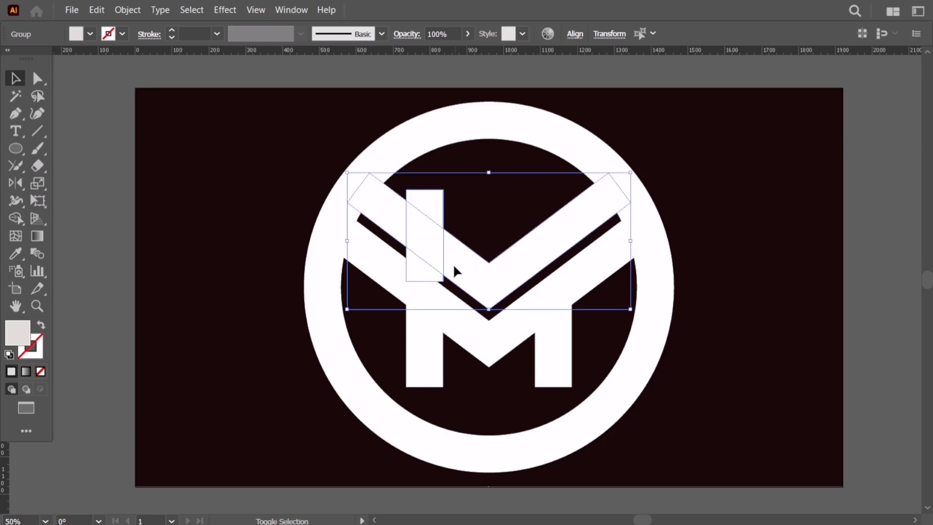
pyautogui.click(16, 218)
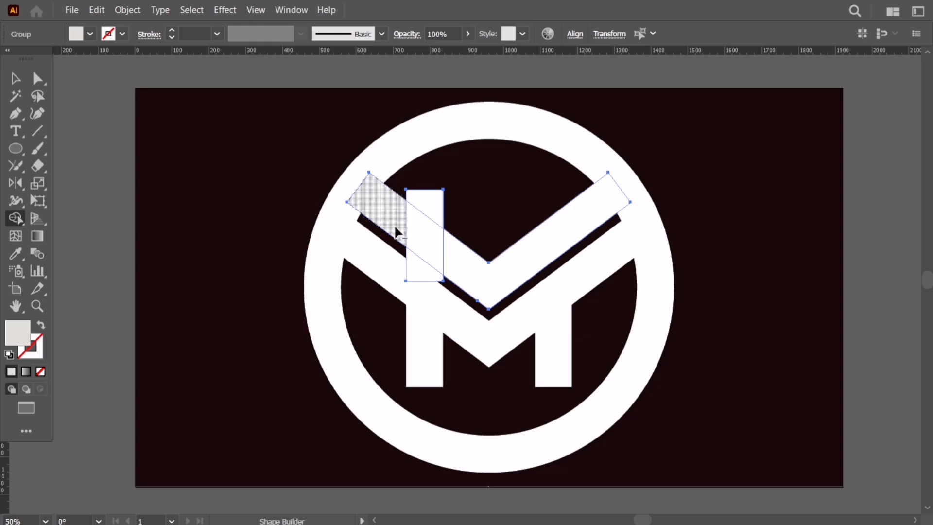
pyautogui.keyDown('alt'); pyautogui.click(384, 214); pyautogui.keyUp('alt')
# Delete the bar copy that overlaps the upper V's shortened left arm
pyautogui.press('v')
pyautogui.click(463, 205)
pyautogui.click(435, 192)
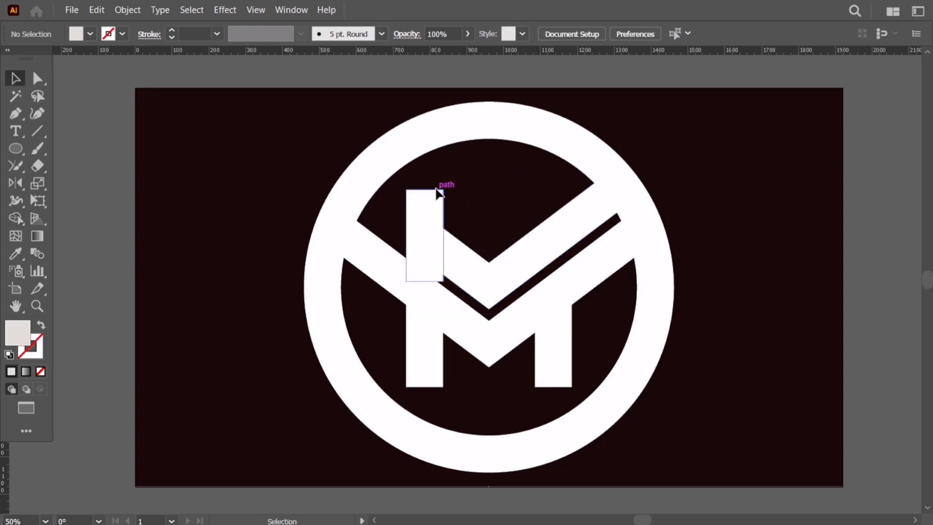
pyautogui.press('Delete')
# Offset the lower V's path by 20 px with mitered joins
pyautogui.click(447, 309)
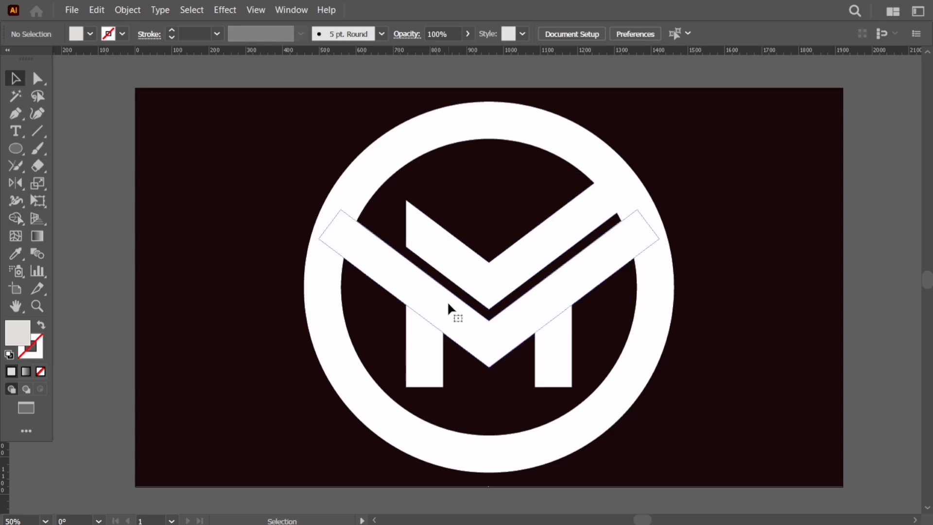
pyautogui.click(448, 304)
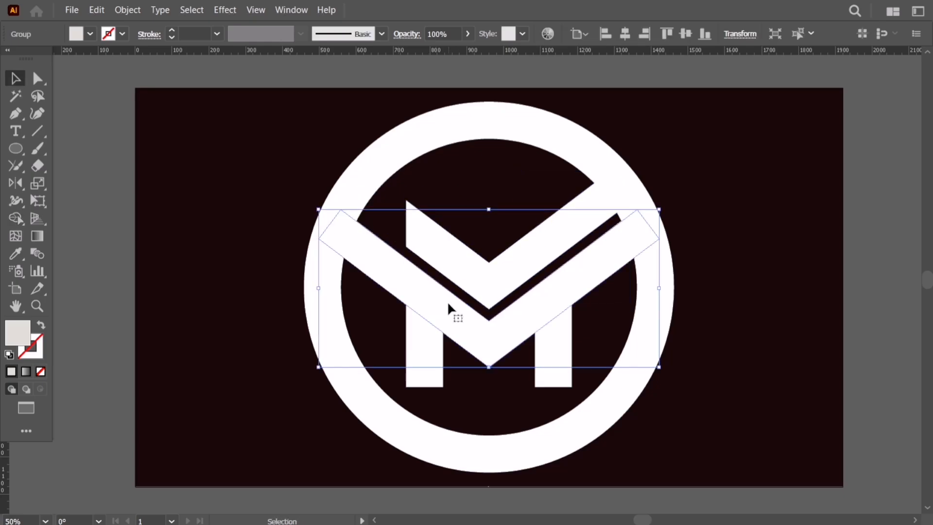
pyautogui.click(127, 11)
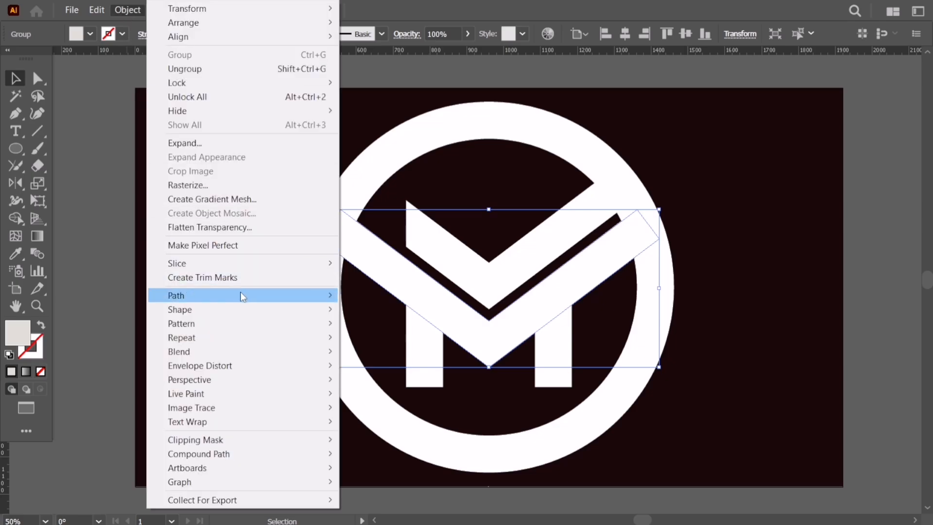
pyautogui.moveTo(242, 296)
pyautogui.click(429, 342)
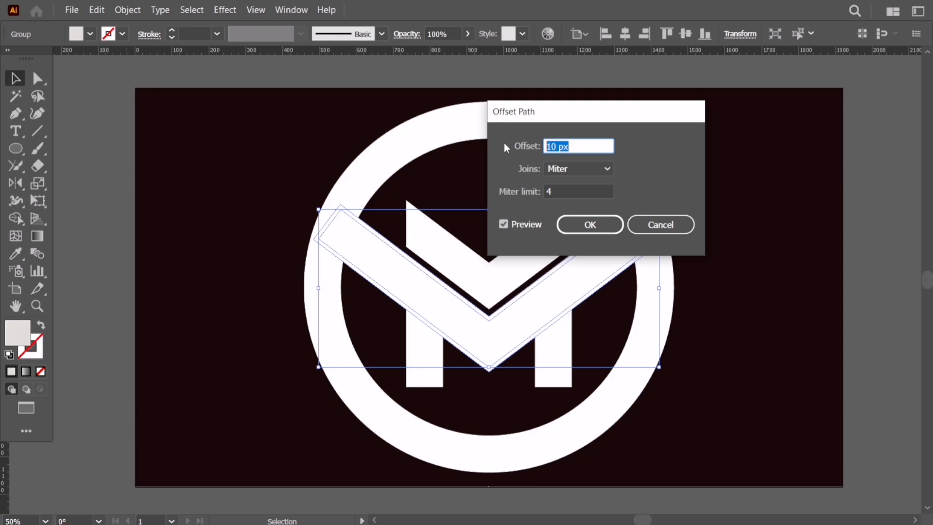
pyautogui.write('20')
pyautogui.press('Tab')
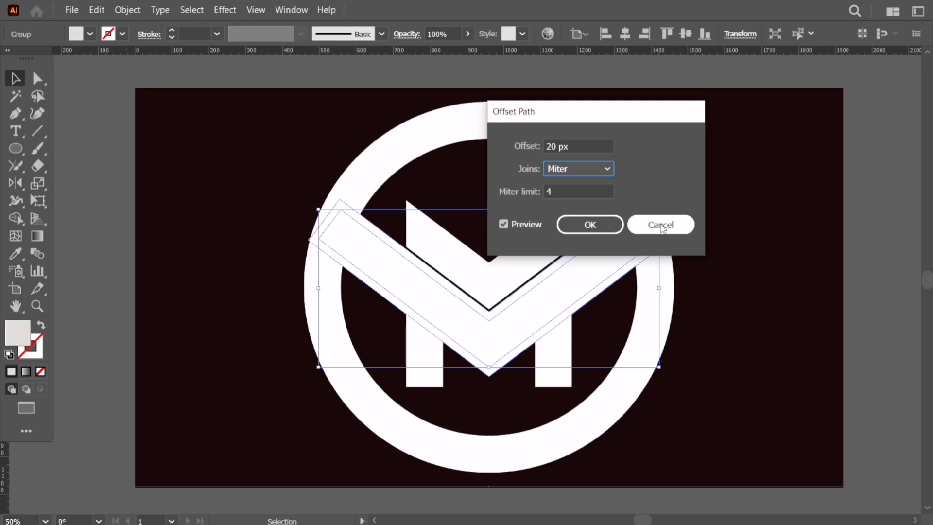
pyautogui.click(593, 225)
pyautogui.click(402, 202)
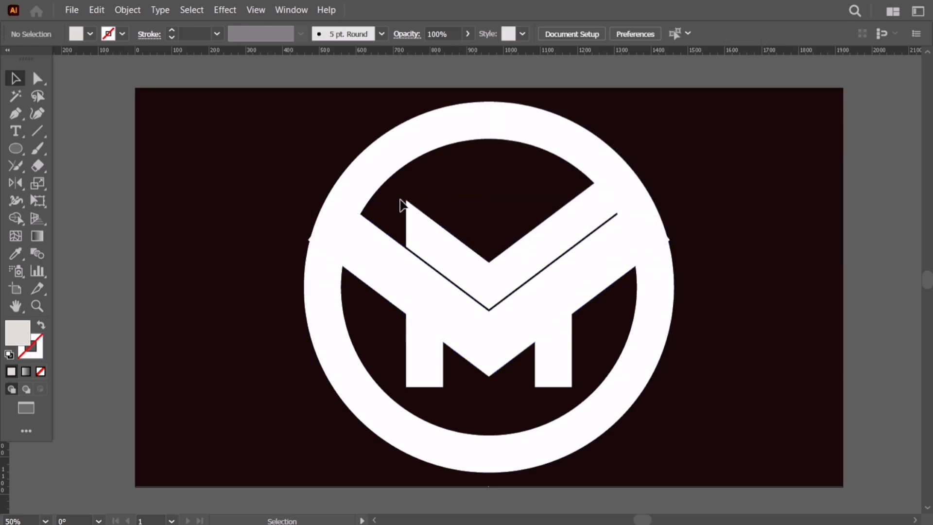
# In outline view, pull the upper anchor at the offset V's left end out beyond the circle's outer edge
pyautogui.press('a')
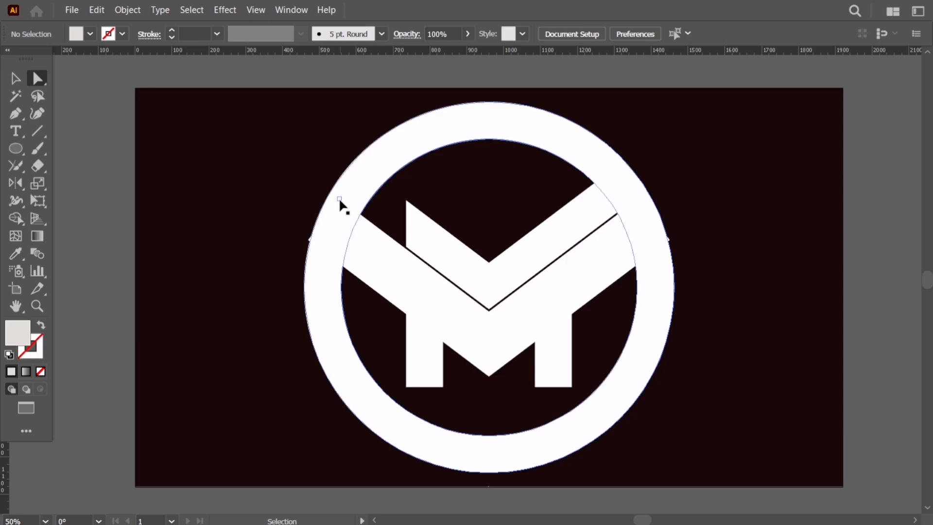
pyautogui.hotkey('ctrl', 'y')
pyautogui.moveTo(340, 198); pyautogui.dragTo(321, 185)
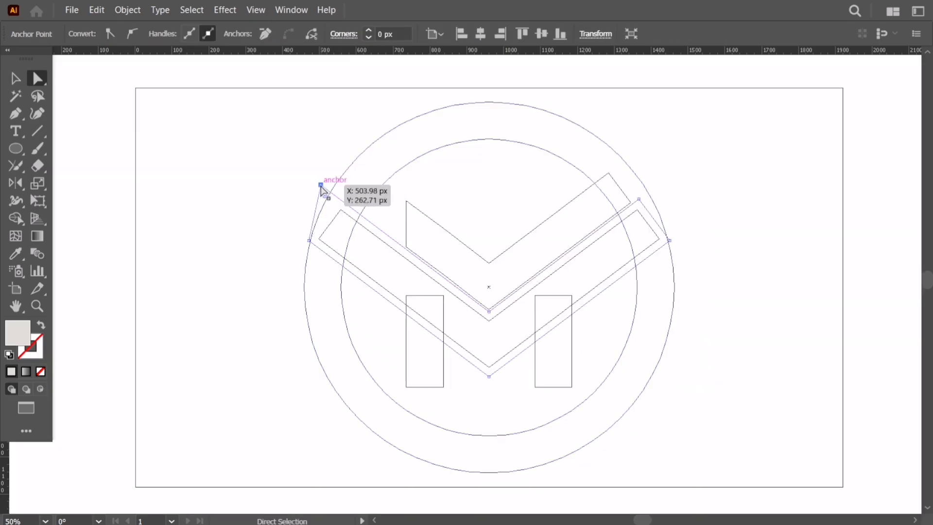
pyautogui.press('v')
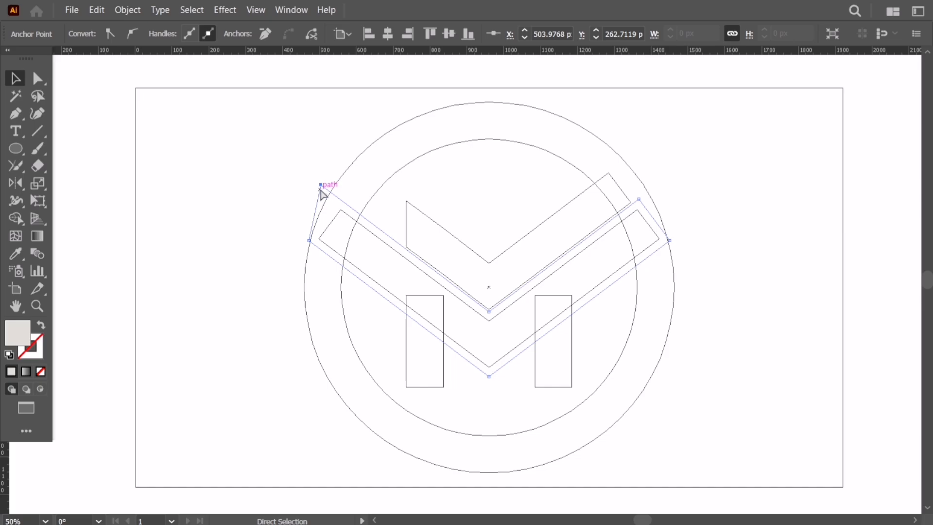
pyautogui.hotkey('ctrl', 'y')
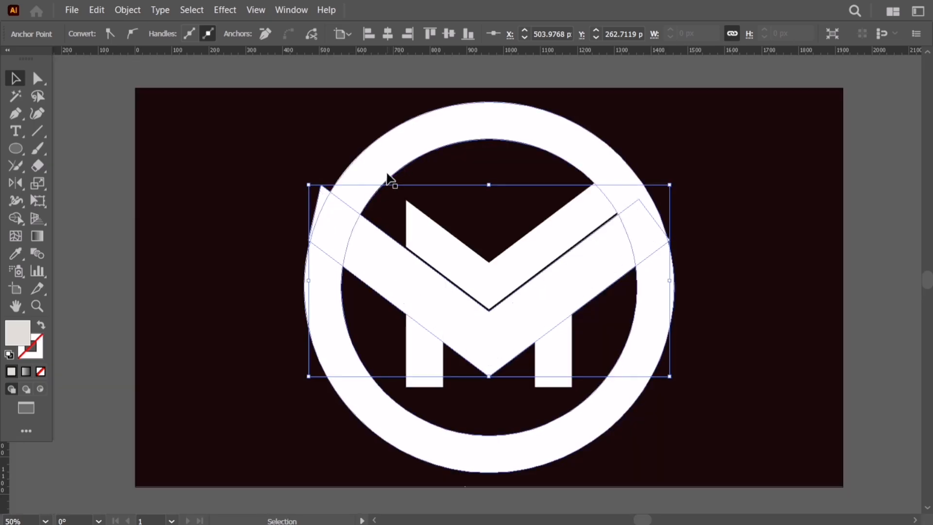
# Use Shape Builder on the circle, lower V, its offset and the left bar to cut gaps along the lower V's left arm
pyautogui.moveTo(282, 166); pyautogui.dragTo(348, 255)
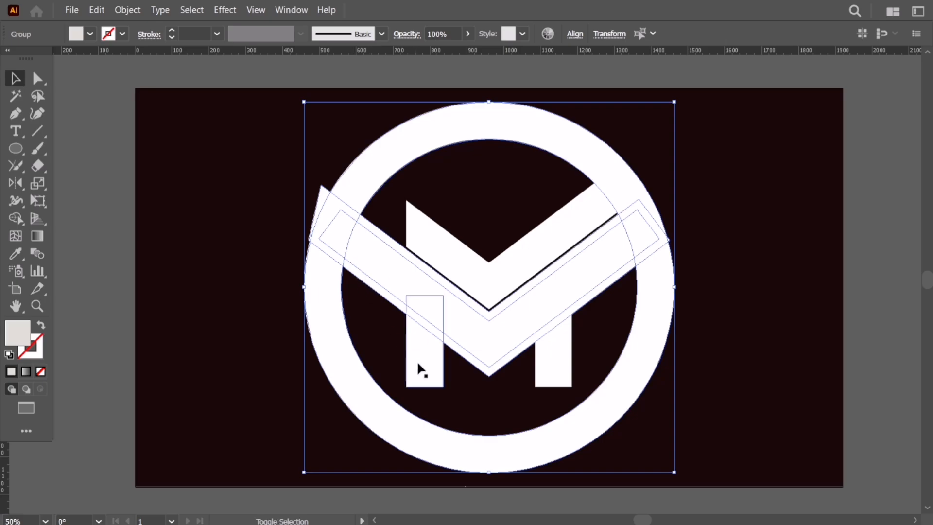
pyautogui.click(15, 218)
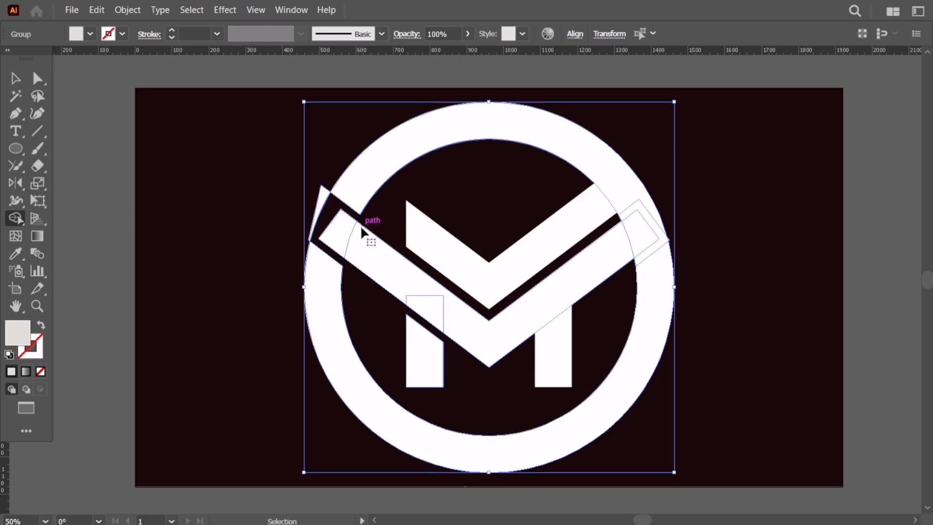
pyautogui.click(357, 226)
pyautogui.press('v')
pyautogui.click(266, 215)
# In outline view, extend the lower V's left arm by moving both of its end anchors outward past the circle's outer edge
pyautogui.press('a')
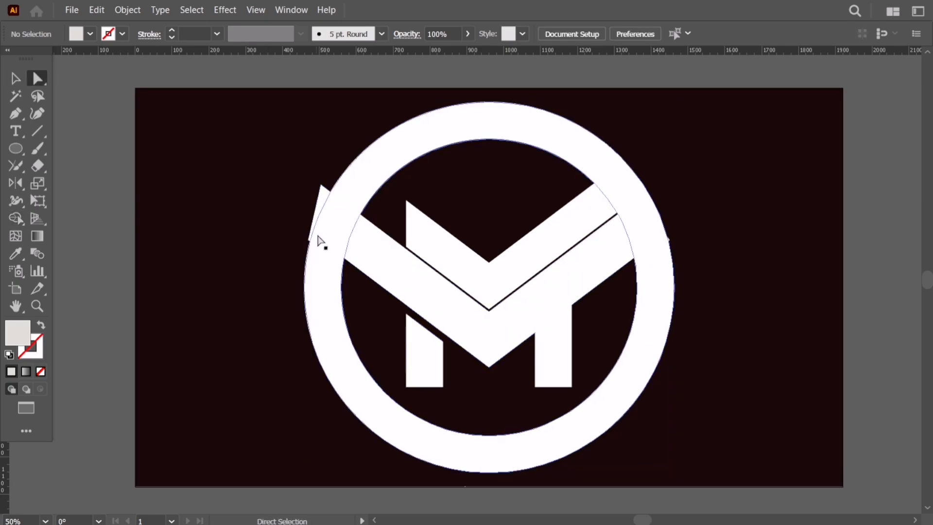
pyautogui.keyDown('ctrl'); pyautogui.click(319, 235); pyautogui.keyUp('ctrl')
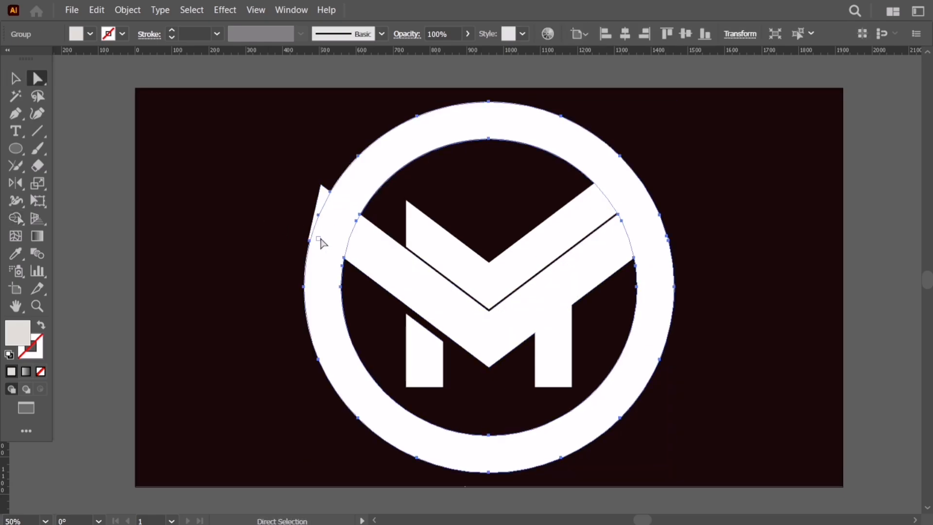
pyautogui.hotkey('ctrl', 'y')
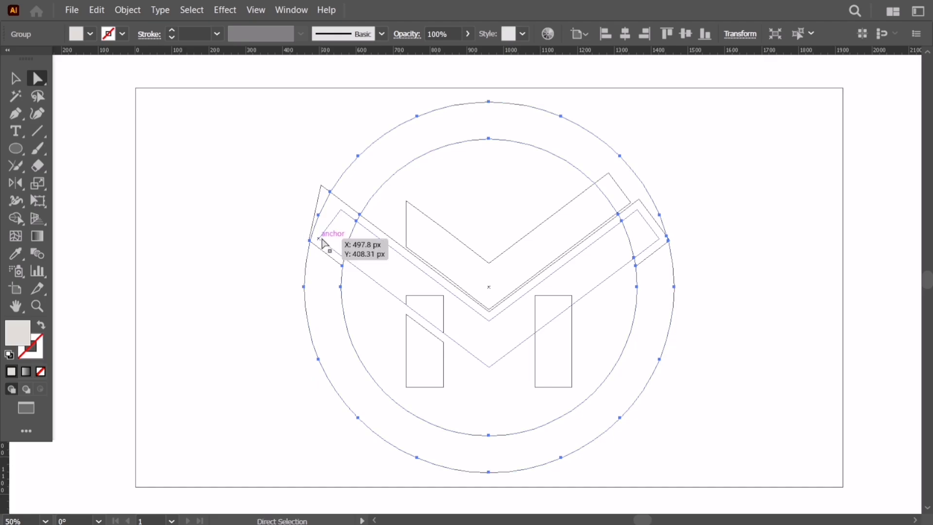
pyautogui.hotkey('ctrl', 'shift', 'a')
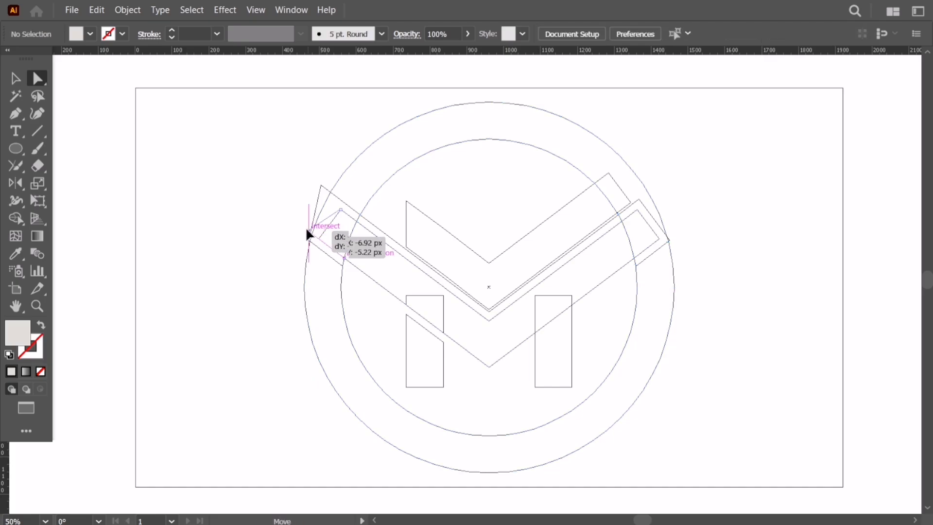
pyautogui.click(303, 227)
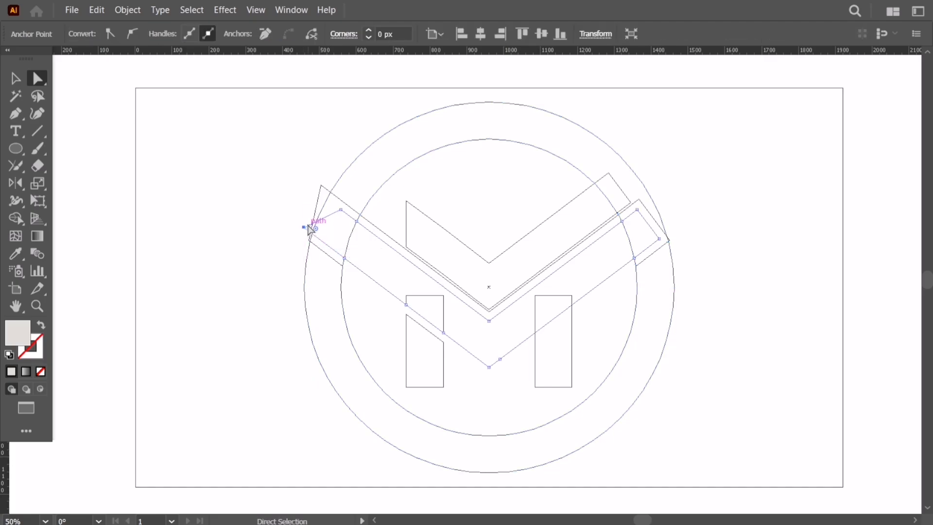
pyautogui.click(339, 222)
pyautogui.moveTo(340, 220); pyautogui.dragTo(318, 194)
pyautogui.click(15, 79)
pyautogui.click(156, 156)
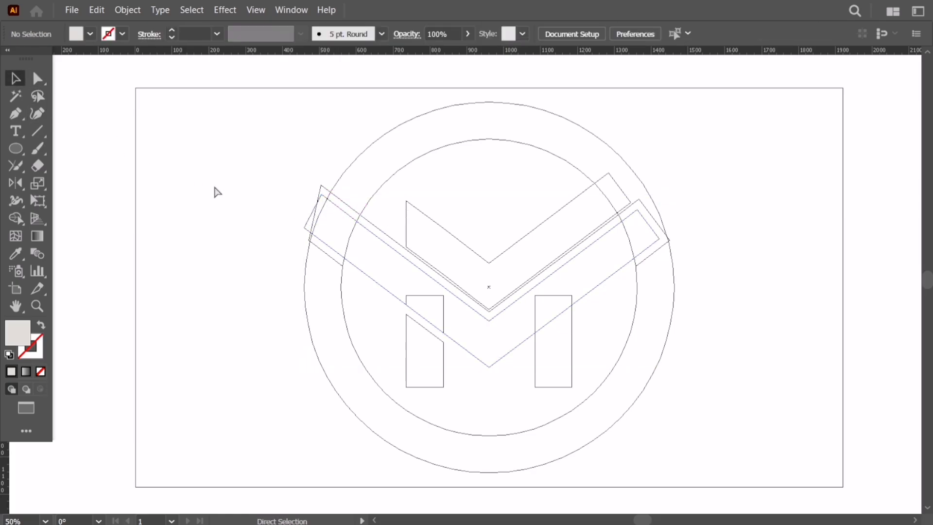
# Use Shape Builder to remove the offset strip above the lower V's left arm and merge the arm with the lower ring
pyautogui.hotkey('ctrl', 'y')
pyautogui.moveTo(292, 168); pyautogui.dragTo(378, 266)
pyautogui.click(15, 218)
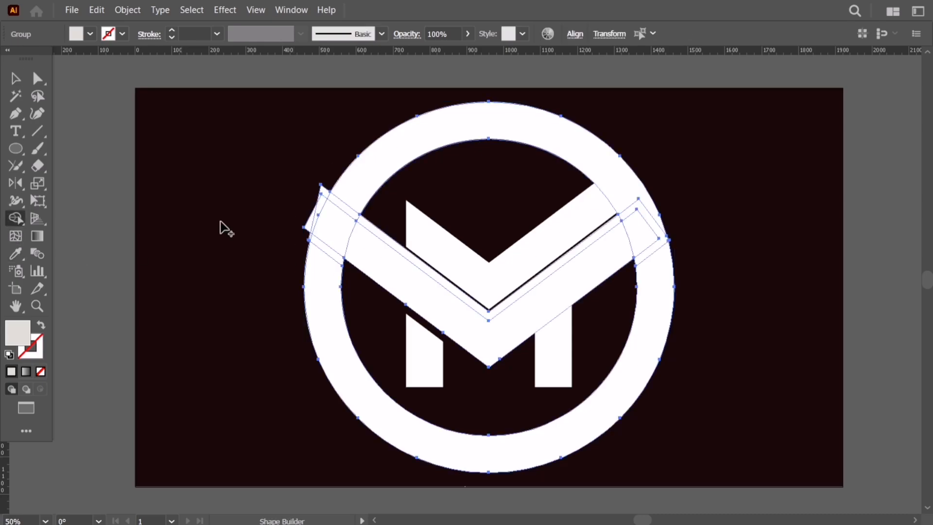
pyautogui.moveTo(378, 221); pyautogui.dragTo(311, 202)
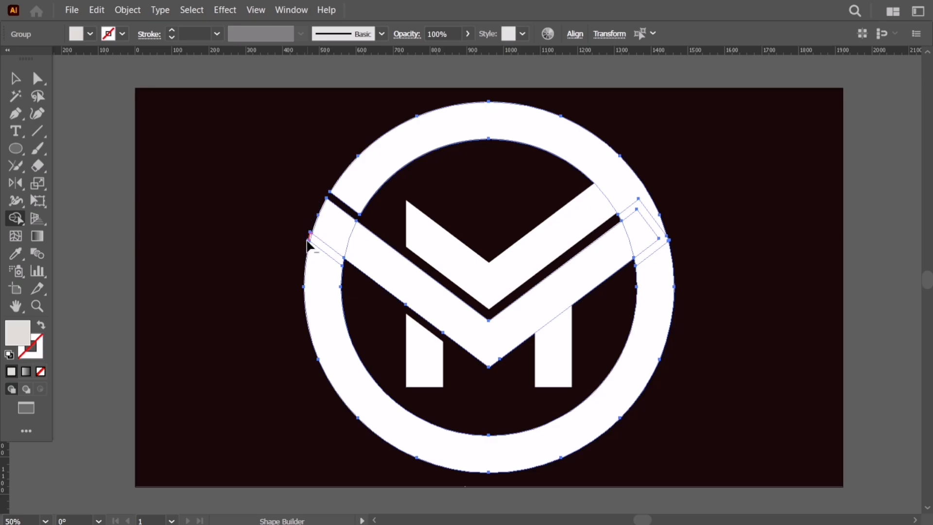
pyautogui.scroll(4, 308, 244)
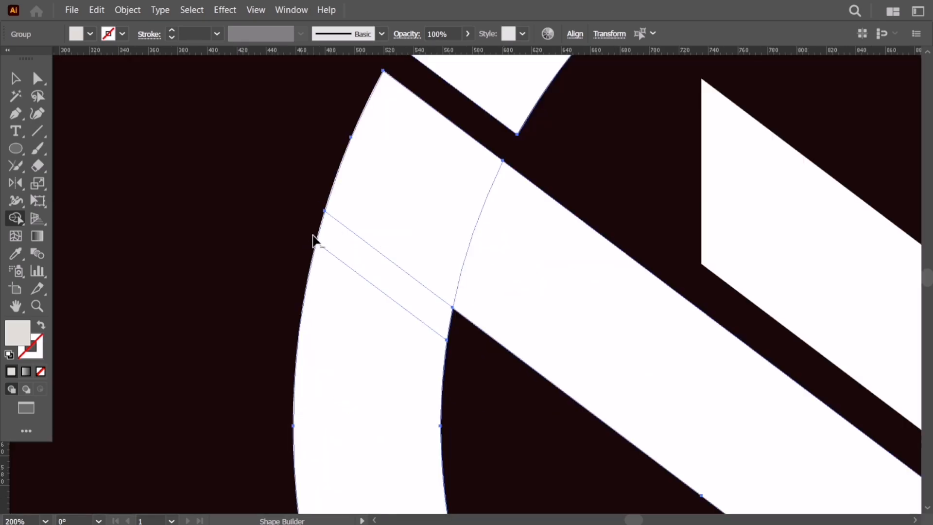
pyautogui.scroll(-4, 313, 244)
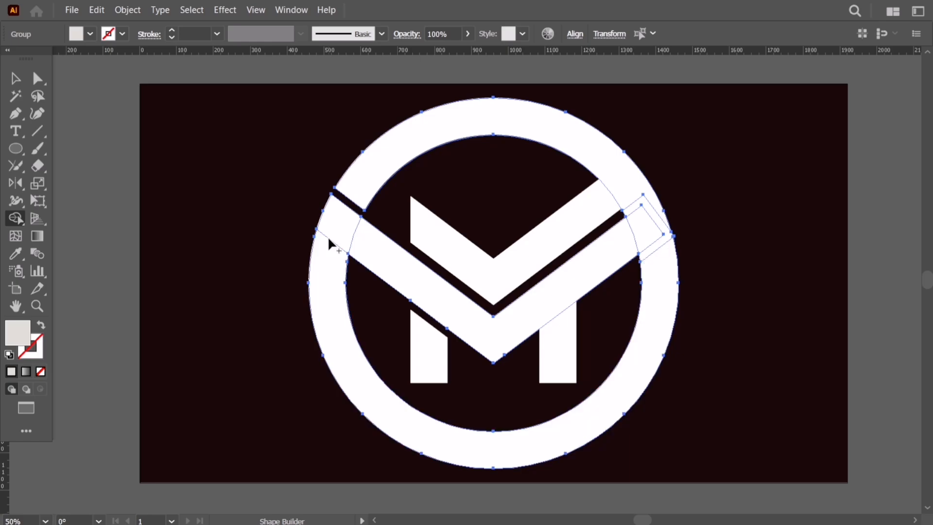
pyautogui.moveTo(336, 230); pyautogui.dragTo(384, 267)
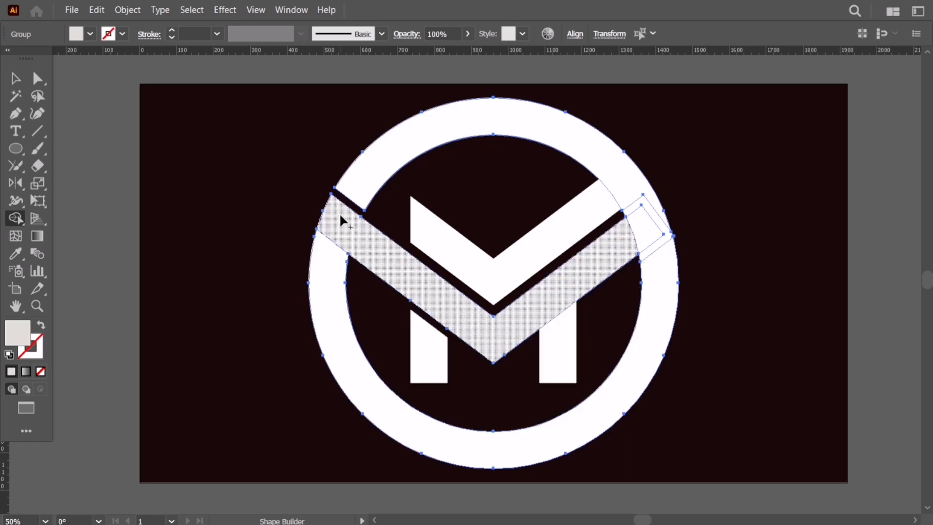
pyautogui.press('v')
pyautogui.click(368, 284)
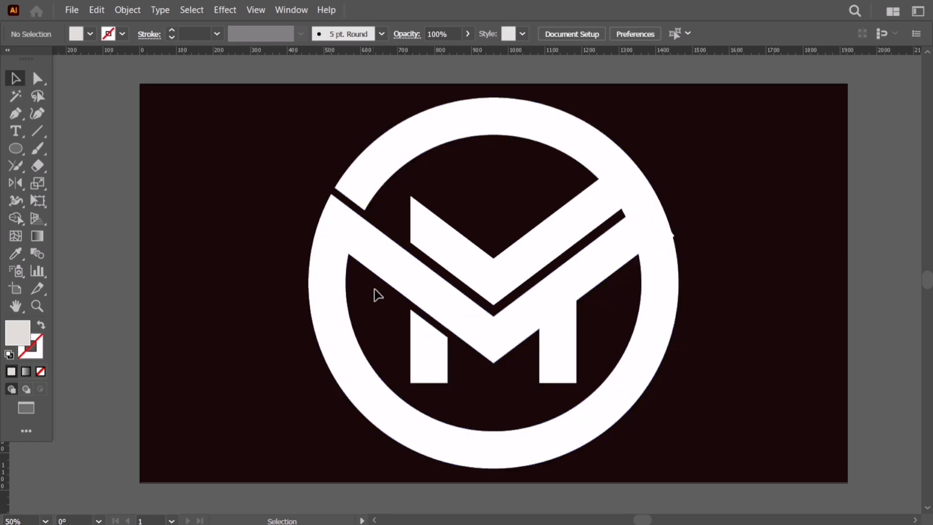
# In outline view, extend the upper V's right arm by moving both of its end anchors outward past the circle's outer edge
pyautogui.press('space')
pyautogui.moveTo(452, 307); pyautogui.dragTo(439, 310)
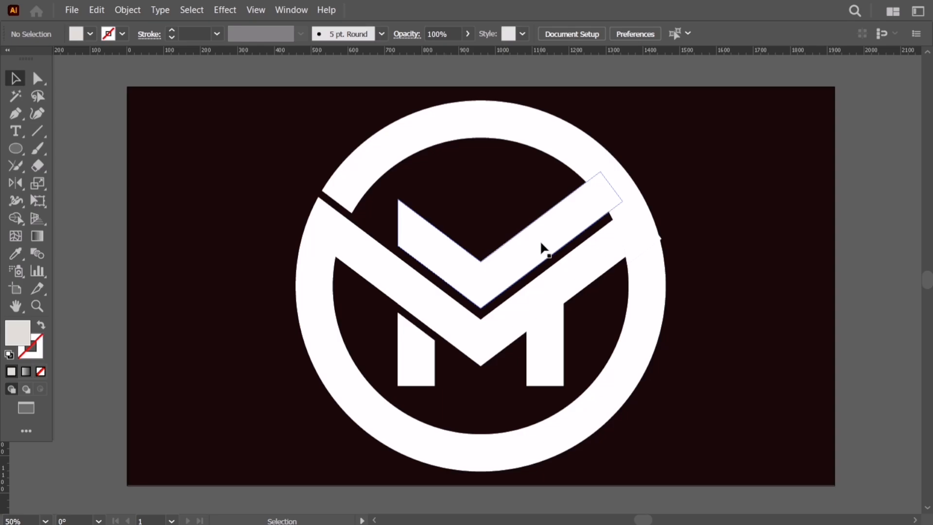
pyautogui.click(541, 244)
pyautogui.click(692, 193)
pyautogui.press('a')
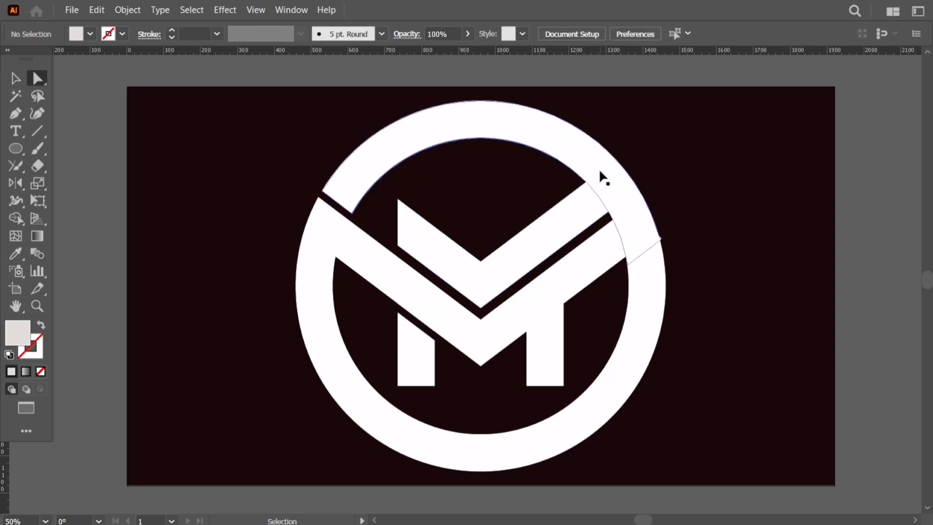
pyautogui.hotkey('ctrl', 'y')
pyautogui.click(599, 171)
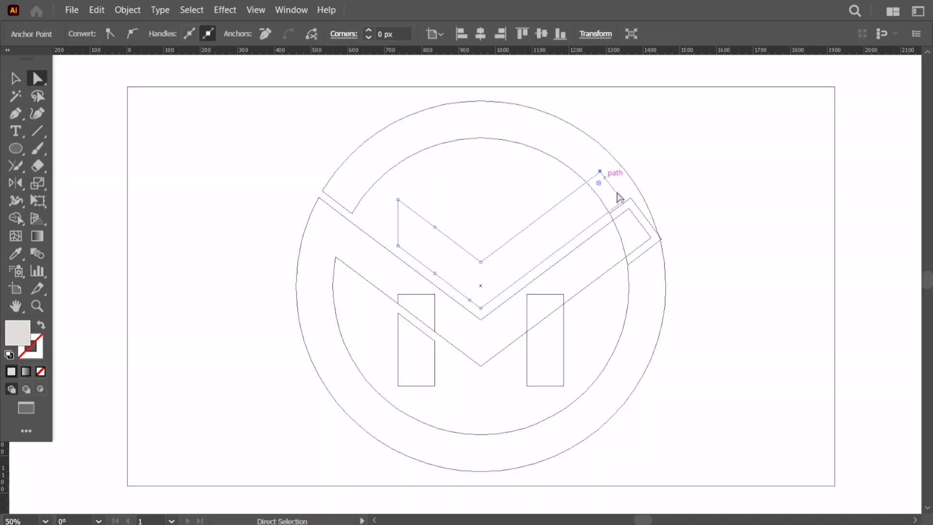
pyautogui.moveTo(623, 201); pyautogui.dragTo(651, 179)
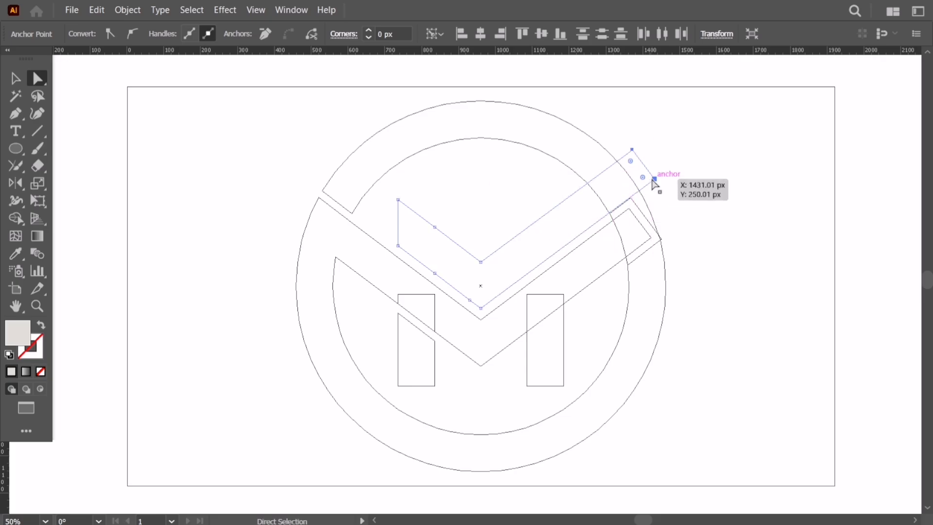
pyautogui.press('ctrl')
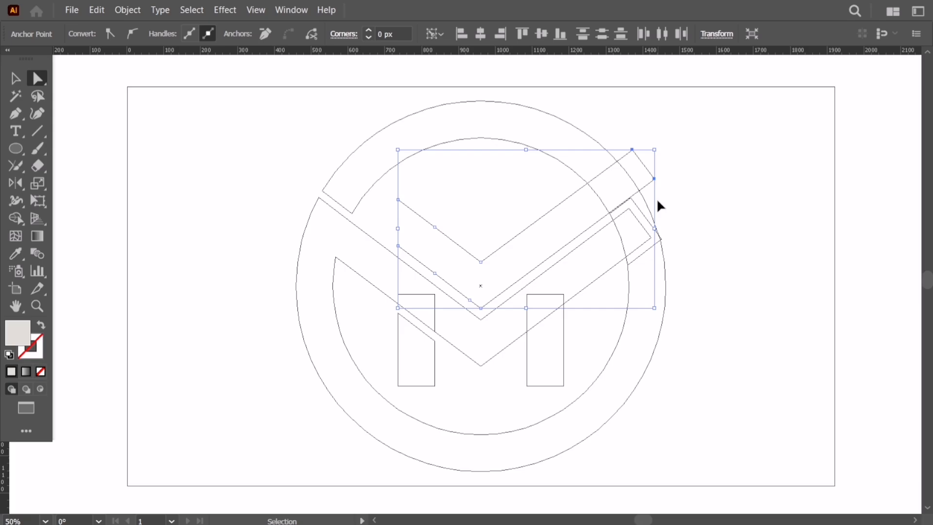
pyautogui.hotkey('ctrl', 'y')
pyautogui.press('v')
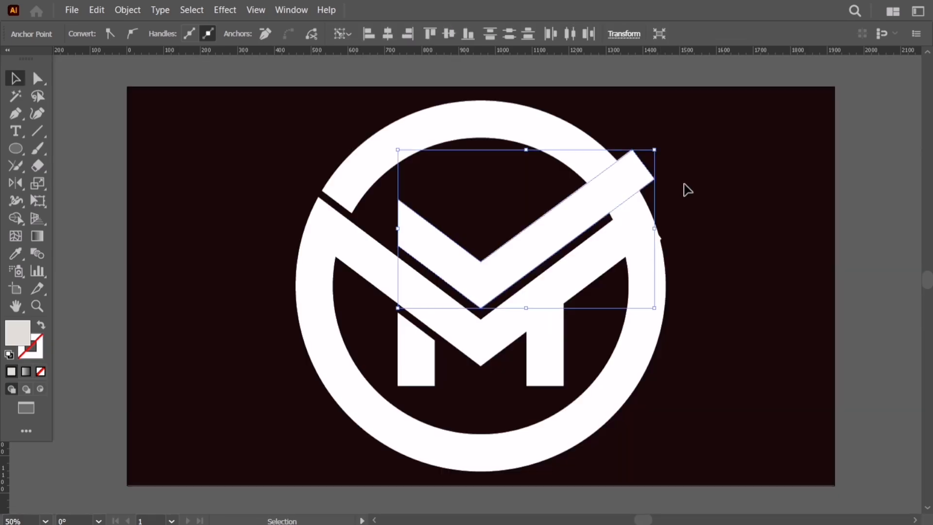
# Offset the upper V's path by 20 px with mitered joins
pyautogui.click(684, 184)
pyautogui.click(652, 177)
pyautogui.press('a')
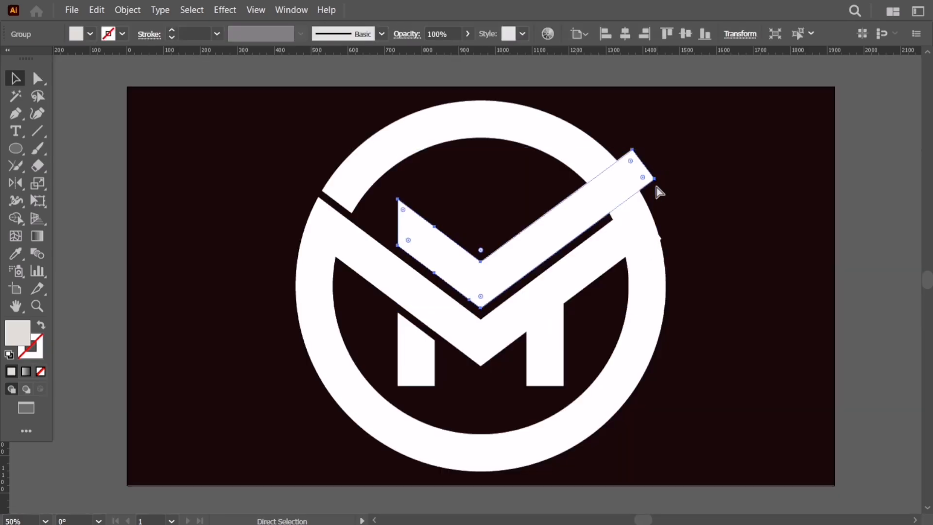
pyautogui.hotkey('alt', 'o')
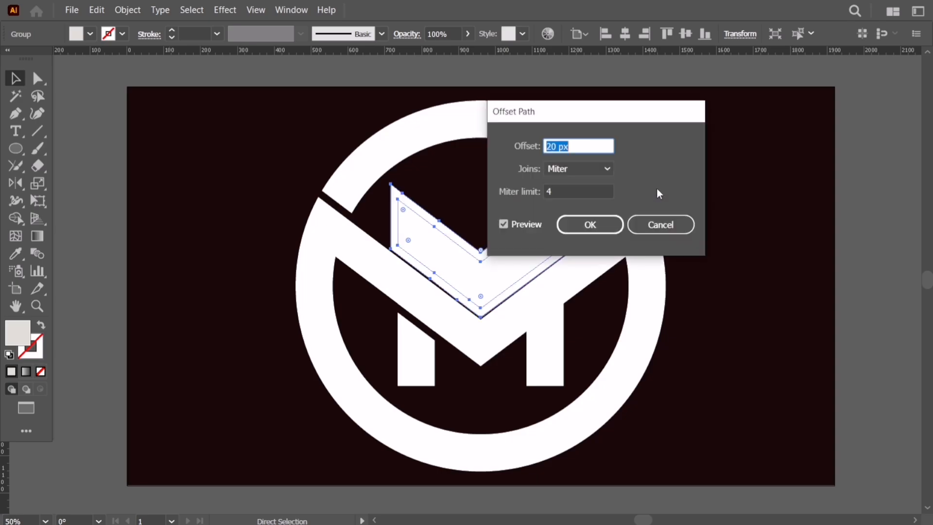
pyautogui.click(593, 226)
pyautogui.press('v')
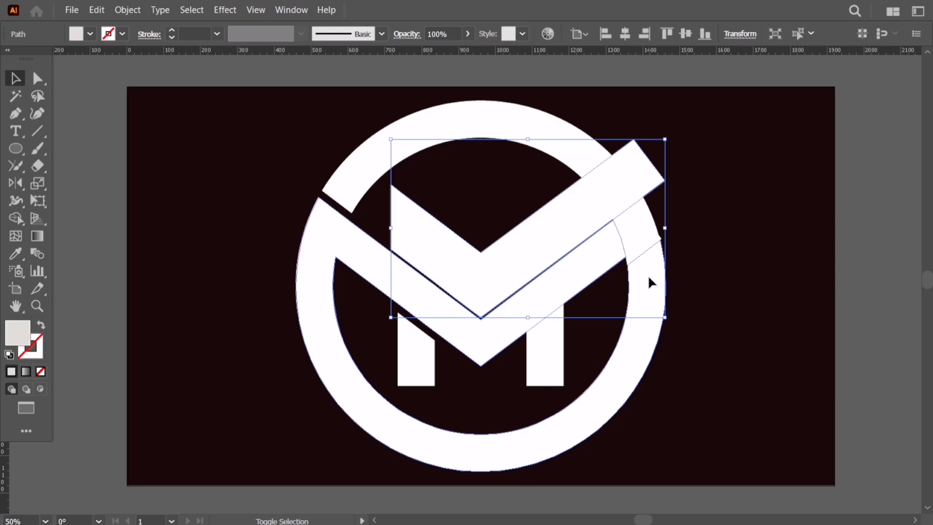
# Stretch the right bar upward past the lower V and trim its protruding top along the V's upper edge with Shape Builder
pyautogui.keyDown('shift'); pyautogui.click(648, 275); pyautogui.keyUp('shift')
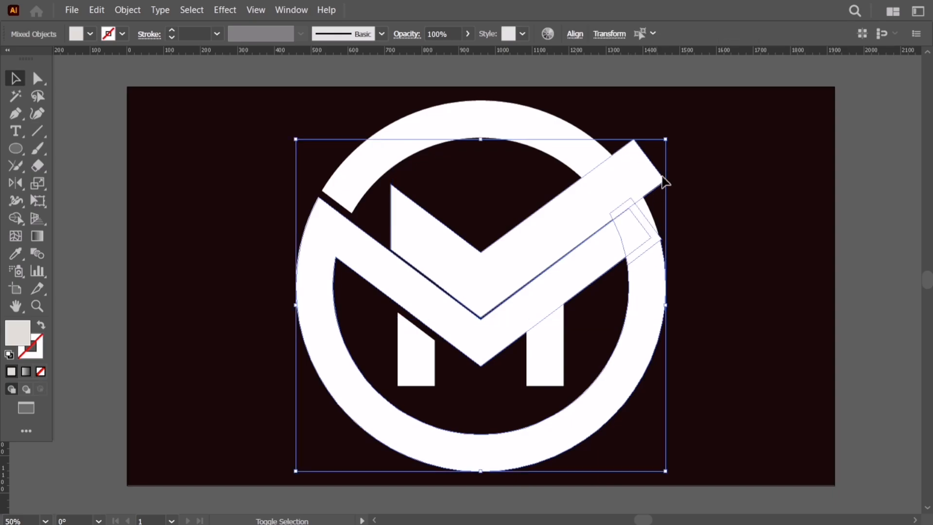
pyautogui.moveTo(678, 153); pyautogui.dragTo(621, 266)
pyautogui.click(549, 335)
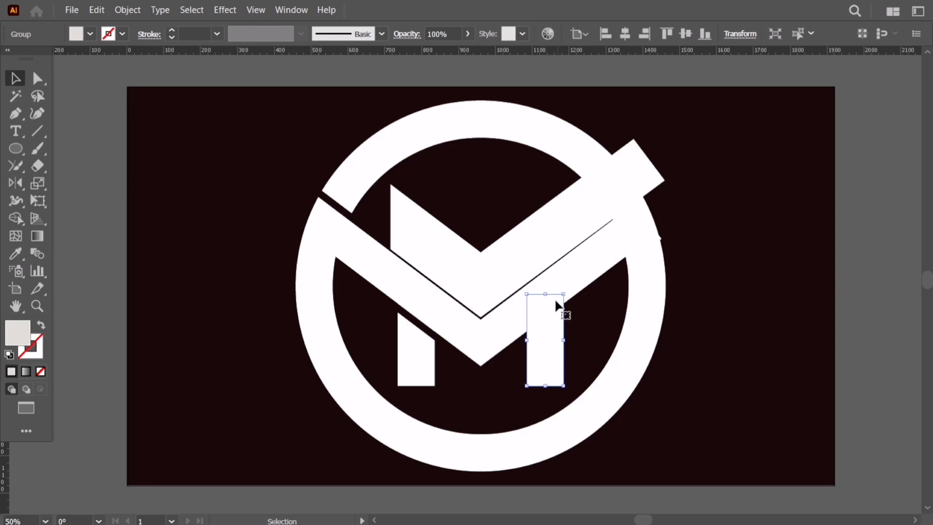
pyautogui.moveTo(549, 293); pyautogui.dragTo(548, 249)
pyautogui.keyDown('shift'); pyautogui.click(596, 281); pyautogui.keyUp('shift')
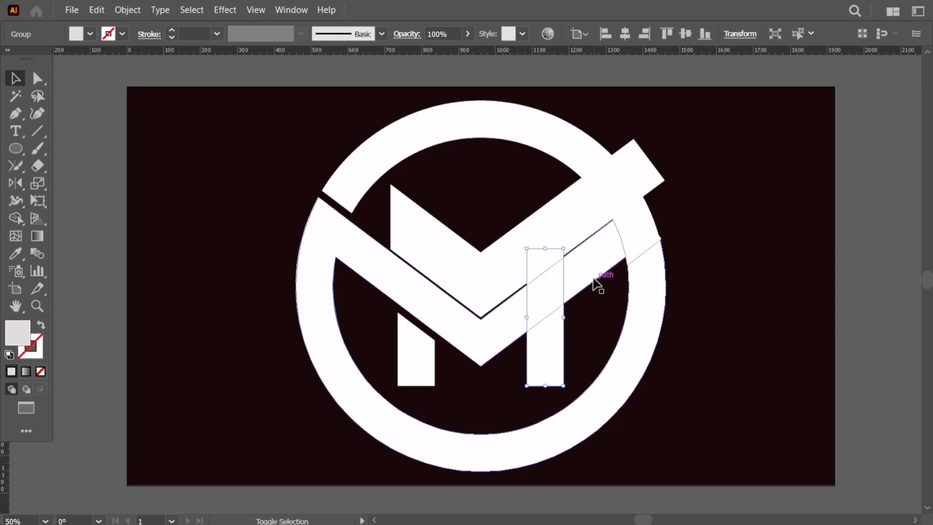
pyautogui.hotkey('shift', 'm')
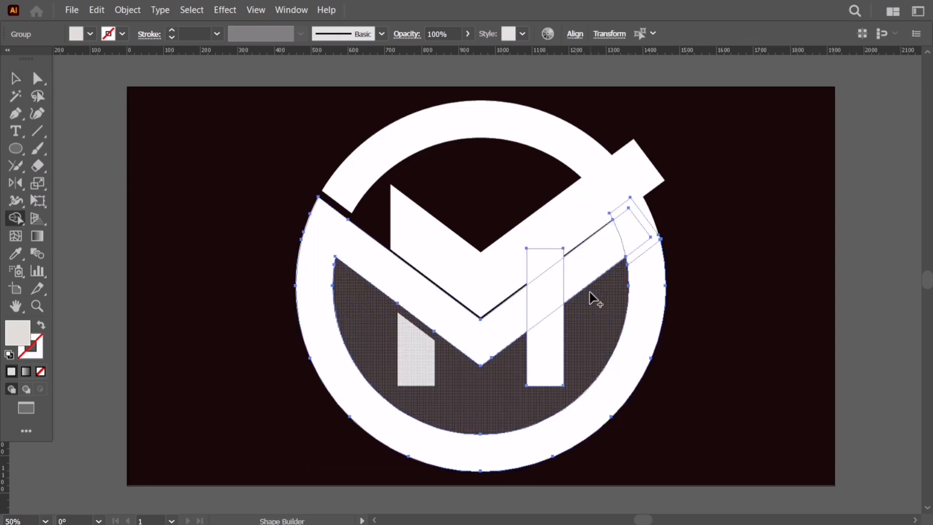
pyautogui.moveTo(574, 254); pyautogui.dragTo(529, 260)
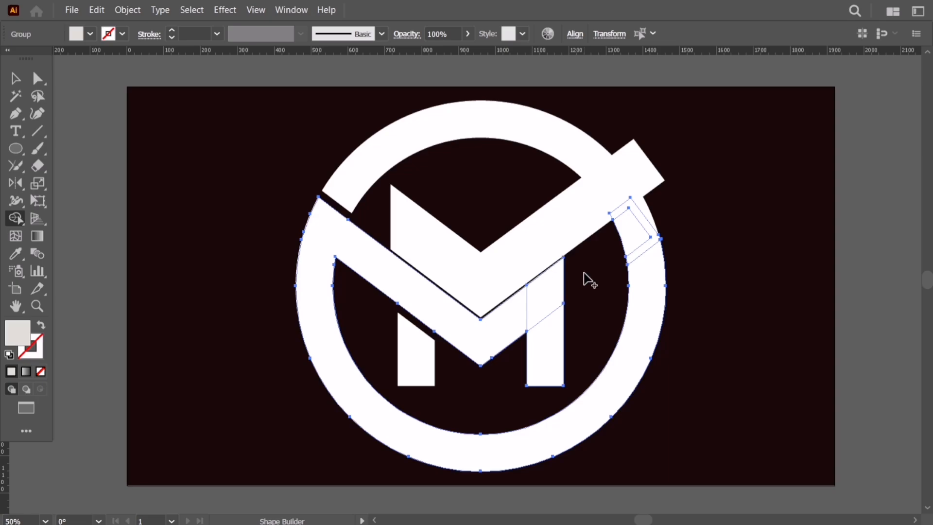
pyautogui.press('v')
pyautogui.click(584, 273)
# Use Shape Builder to cut a gap below the upper V's right arm, remove its overhang and offset, and merge the lower-right ring pieces
pyautogui.moveTo(593, 270); pyautogui.dragTo(664, 177)
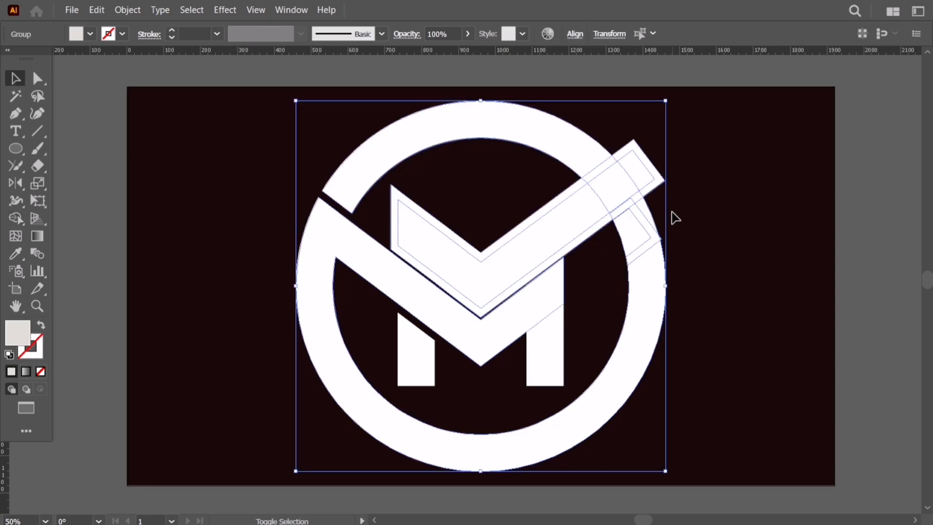
pyautogui.hotkey('shift', 'm')
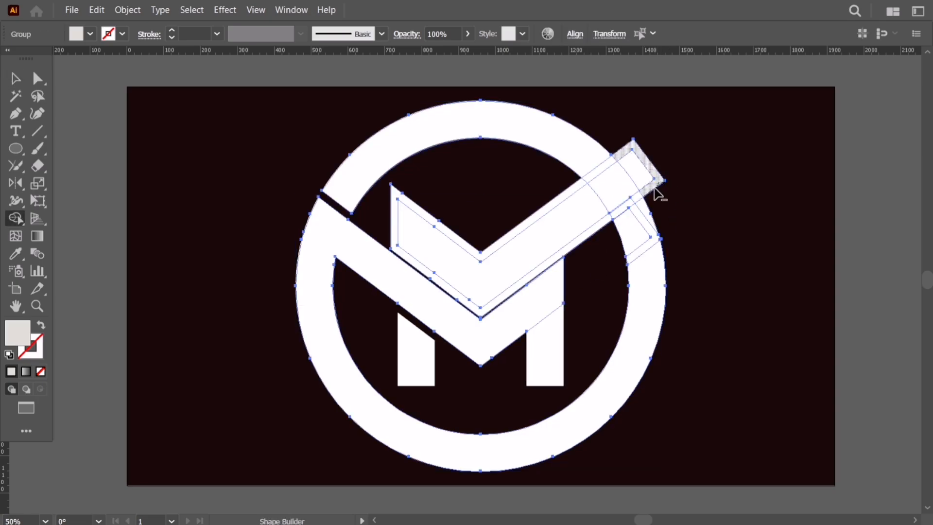
pyautogui.moveTo(639, 194); pyautogui.dragTo(623, 205)
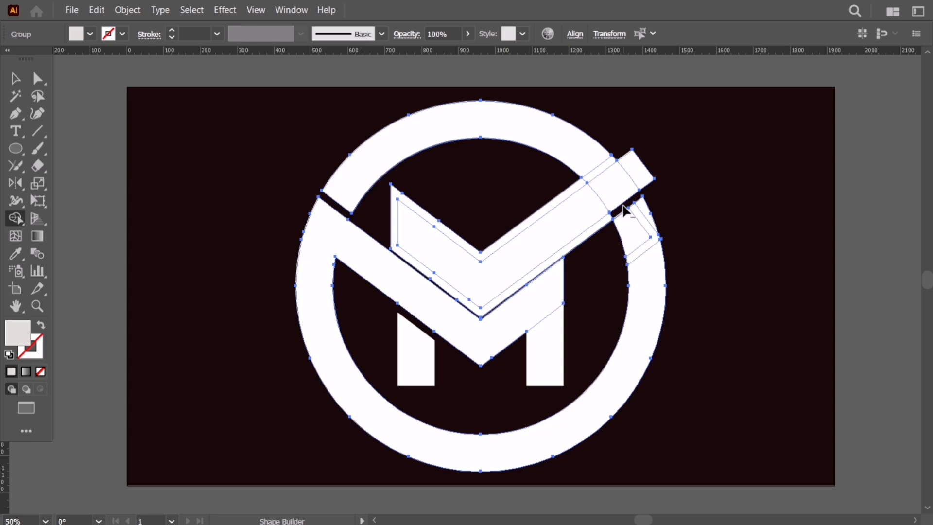
pyautogui.keyDown('alt'); pyautogui.click(649, 179); pyautogui.keyUp('alt')
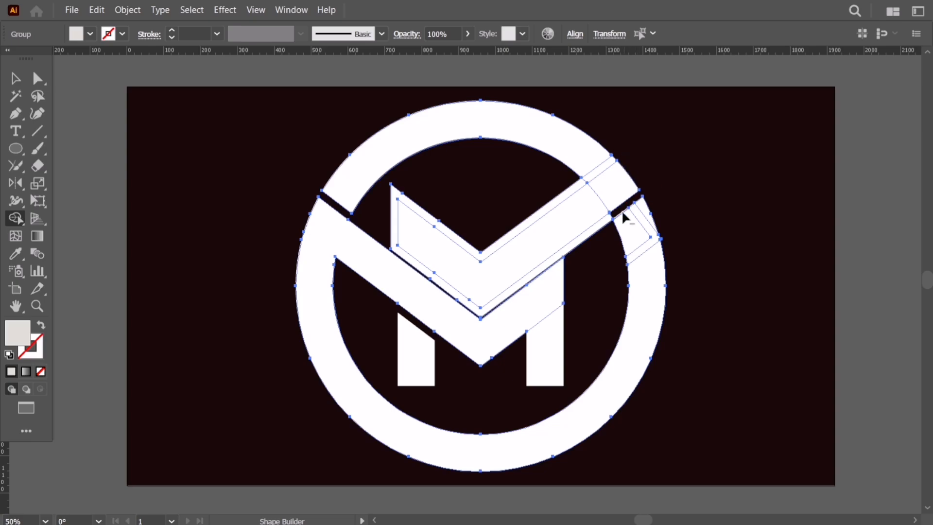
pyautogui.keyDown('alt'); pyautogui.click(598, 229); pyautogui.keyUp('alt')
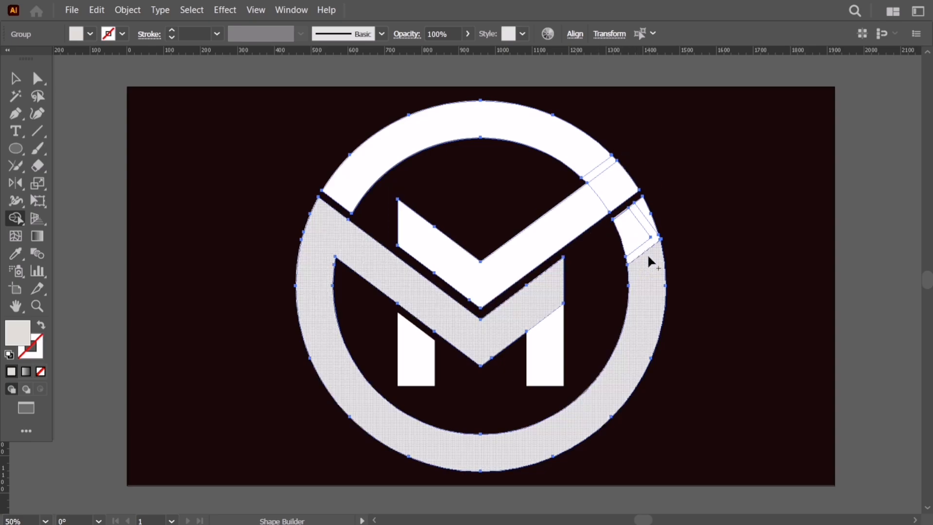
pyautogui.moveTo(648, 254)
pyautogui.mouseDown()
pyautogui.moveTo(634, 226)
pyautogui.moveTo(645, 211)
pyautogui.moveTo(647, 219)
pyautogui.mouseUp()
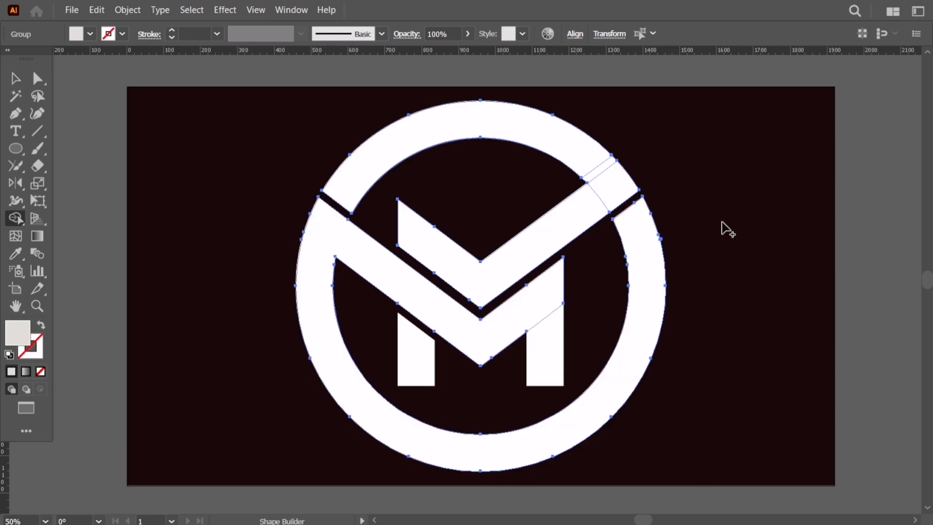
pyautogui.press('v')
pyautogui.click(308, 158)
pyautogui.moveTo(263, 121); pyautogui.dragTo(717, 413)
pyautogui.click(672, 253)
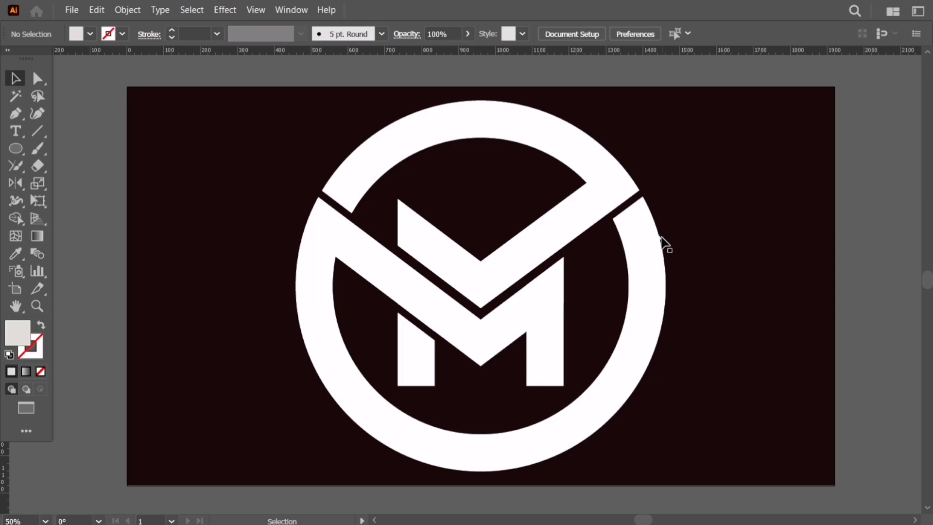
# Delete the leftover sliver protruding from the ring's outer right edge
pyautogui.scroll(3, 666, 243)
pyautogui.scroll(3, 661, 238)
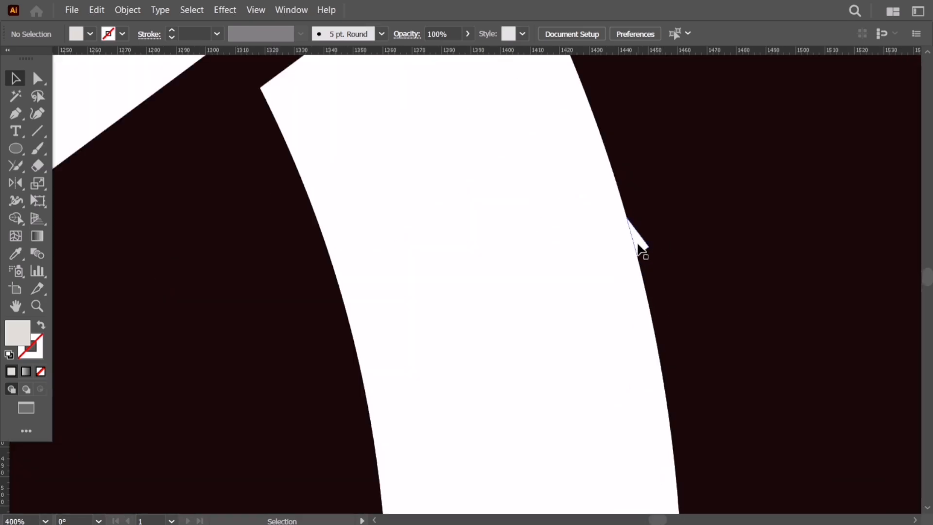
pyautogui.moveTo(636, 245); pyautogui.dragTo(686, 245)
pyautogui.hotkey('ctrl', 'z')
pyautogui.click(691, 257)
pyautogui.press('a')
pyautogui.click(639, 247)
pyautogui.press('Delete')
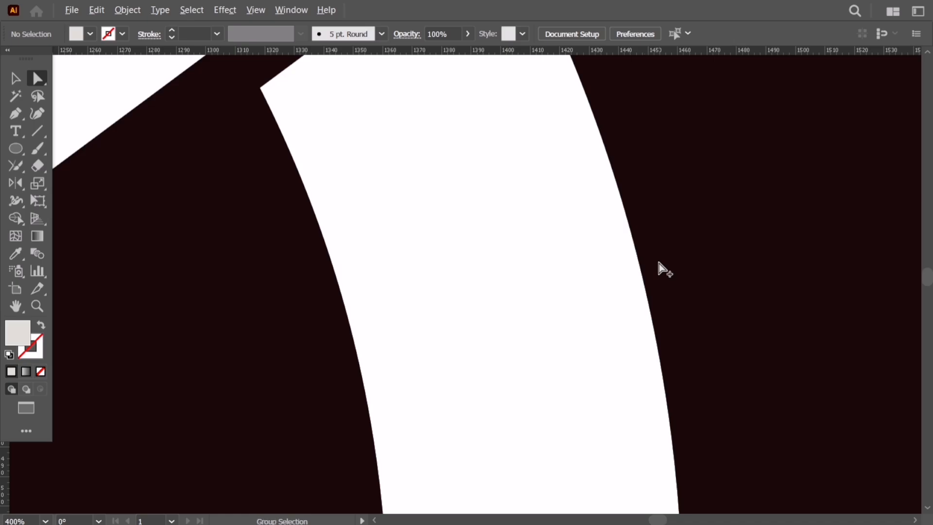
# Select all the ring, V and bar pieces and unite them with Pathfinder
pyautogui.scroll(-6, 662, 267)
pyautogui.press('v')
pyautogui.moveTo(442, 203); pyautogui.dragTo(700, 377)
pyautogui.scroll(1, 660, 315)
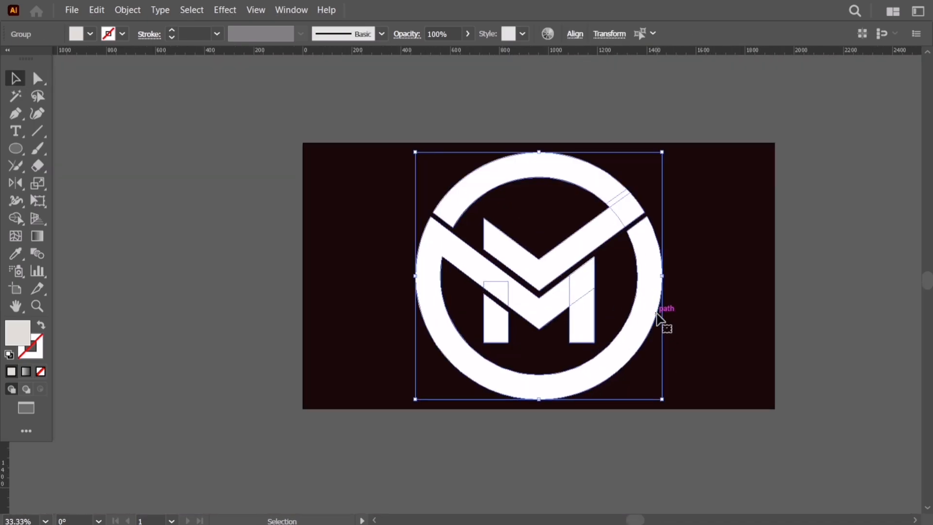
pyautogui.hotkey('shift', 'ctrl', 'F9')
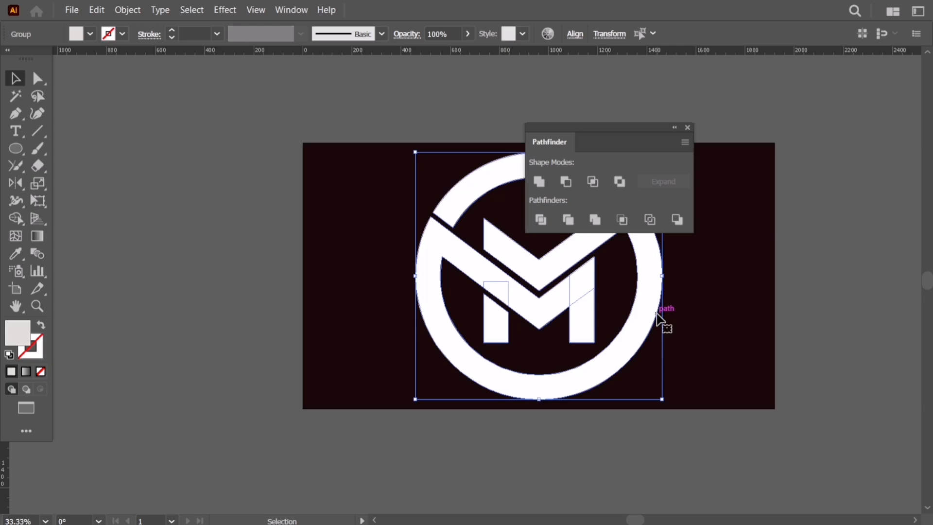
pyautogui.click(540, 183)
pyautogui.moveTo(545, 291); pyautogui.dragTo(485, 335)
# Align the united logo to the centre of the artboard
pyautogui.hotkey('shift', 'F7')
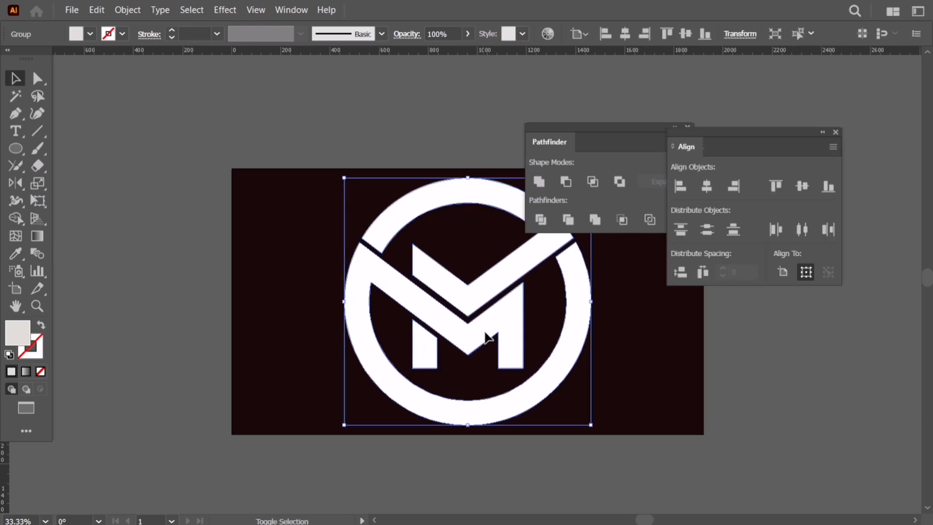
pyautogui.click(707, 187)
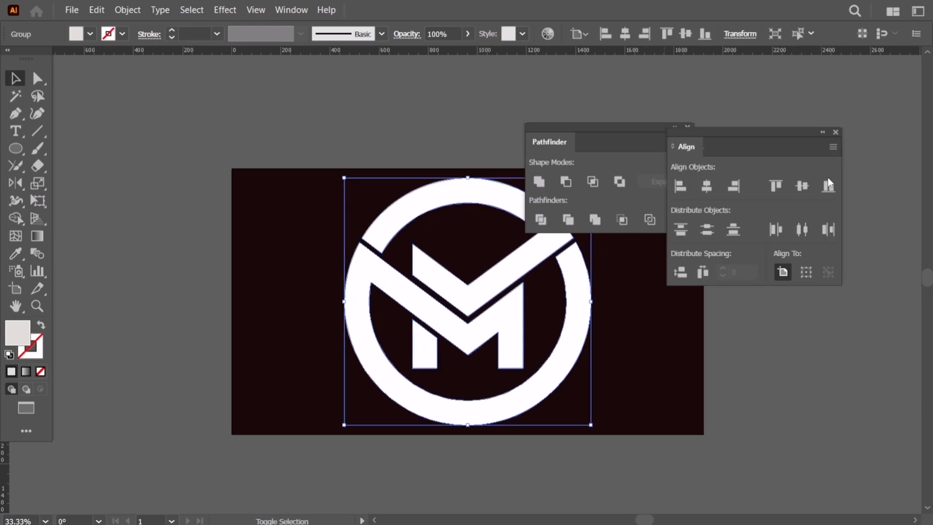
pyautogui.click(835, 132)
pyautogui.click(687, 128)
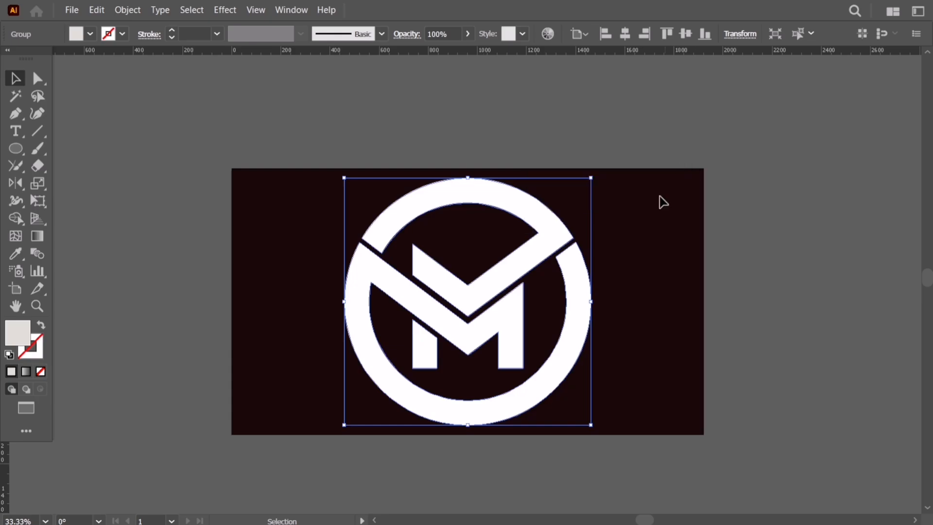
# Scale the united logo down slightly about its centre, keeping its proportions
pyautogui.moveTo(591, 301); pyautogui.dragTo(580, 305)
pyautogui.click(579, 326)
pyautogui.scroll(1, 462, 325)
pyautogui.click(463, 325)
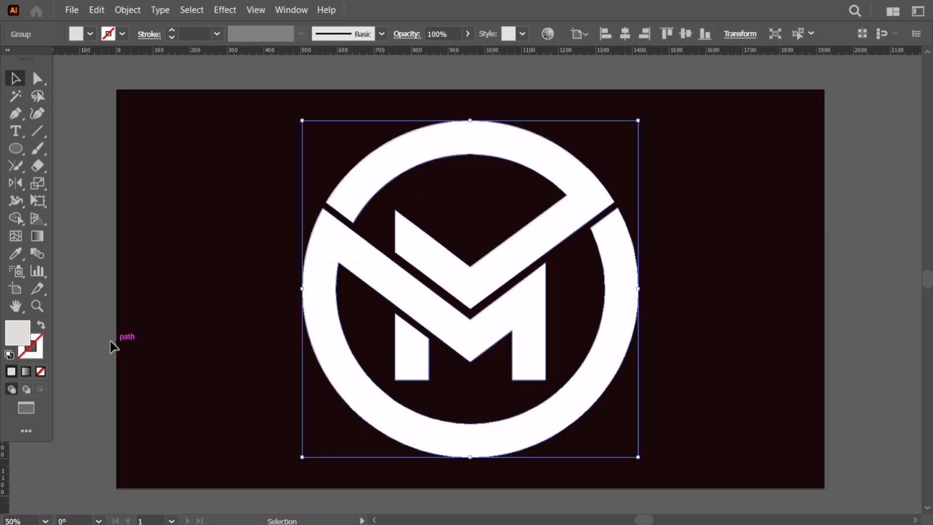
# Change the fill of the whole united logo to pure red, FF0000
pyautogui.doubleClick(13, 335)
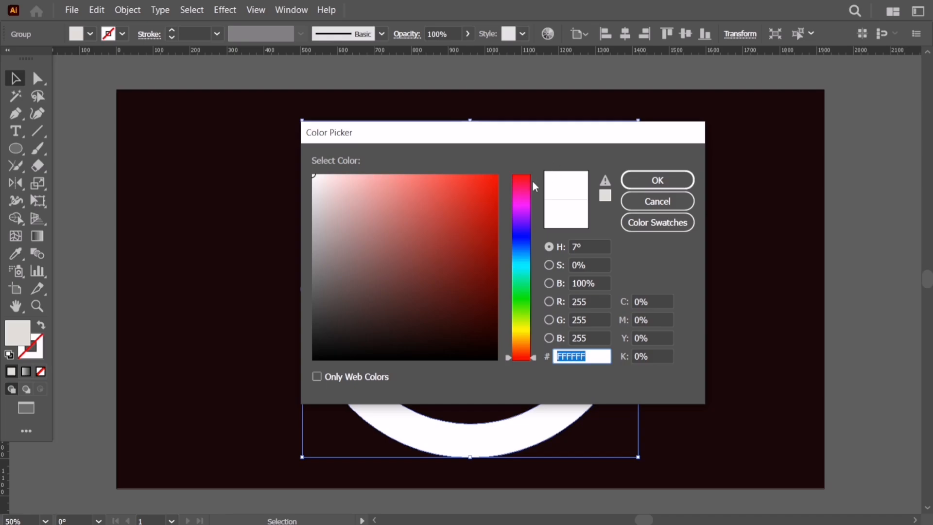
pyautogui.click(497, 175)
pyautogui.click(632, 179)
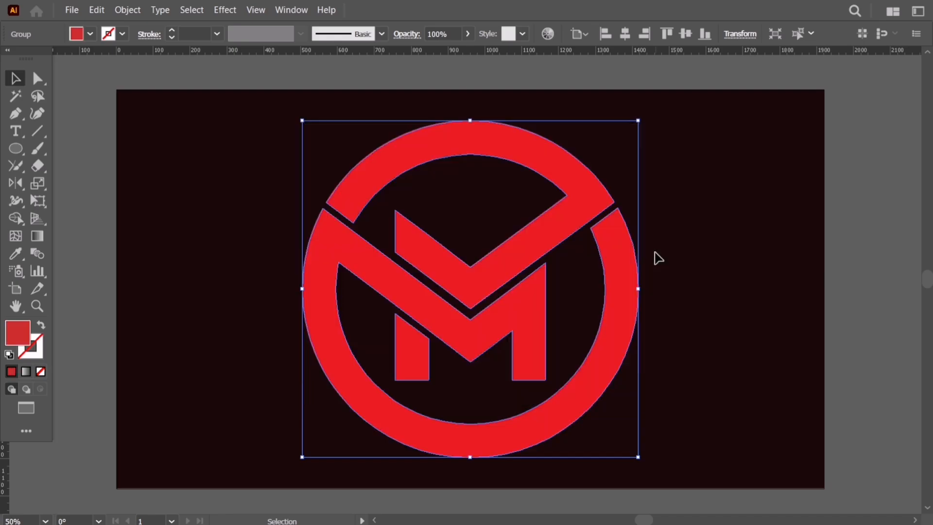
# Ungroup the red logo so its pieces can be selected individually, and clear the selection
pyautogui.rightClick(658, 257)
pyautogui.click(705, 376)
pyautogui.click(606, 416)
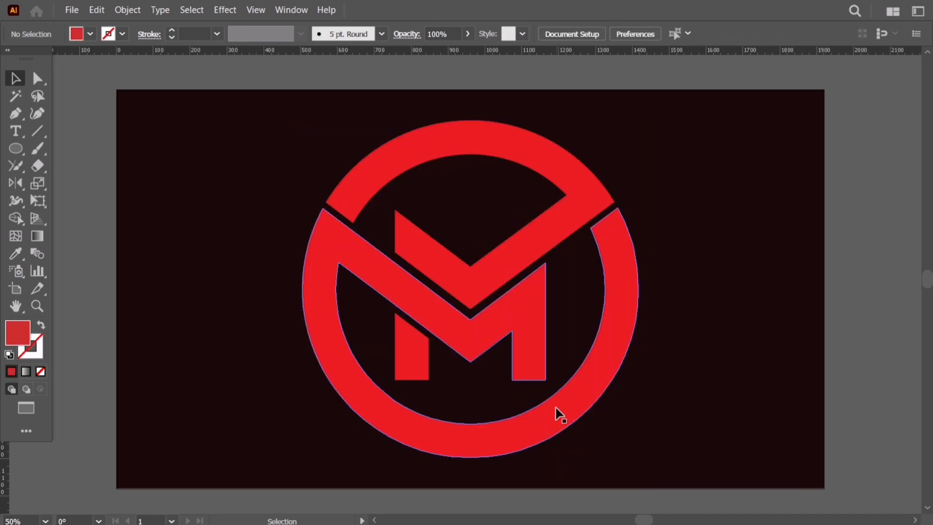
# Set the fill of the short left bar and the upper ring-and-V piece to white, FFFFFF
pyautogui.keyDown('shift'); pyautogui.click(423, 369); pyautogui.keyUp('shift')
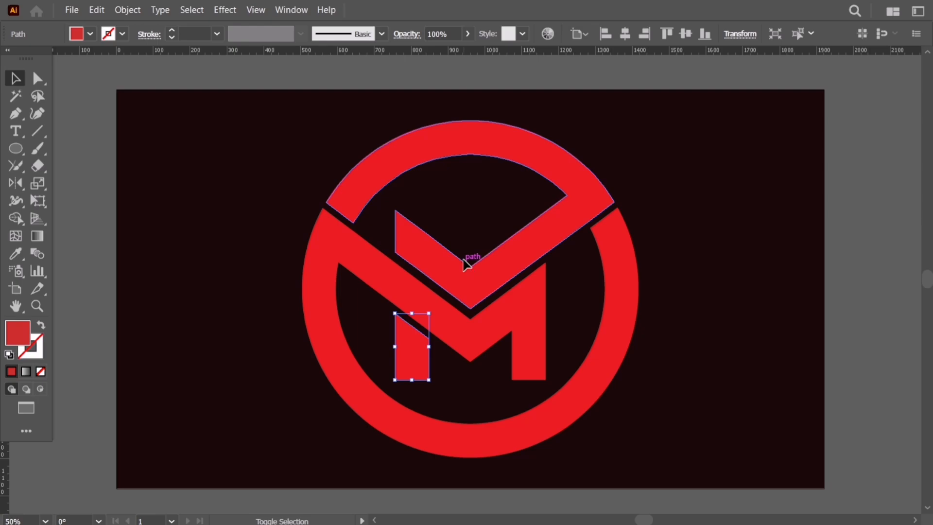
pyautogui.keyDown('shift'); pyautogui.click(467, 265); pyautogui.keyUp('shift')
pyautogui.doubleClick(19, 335)
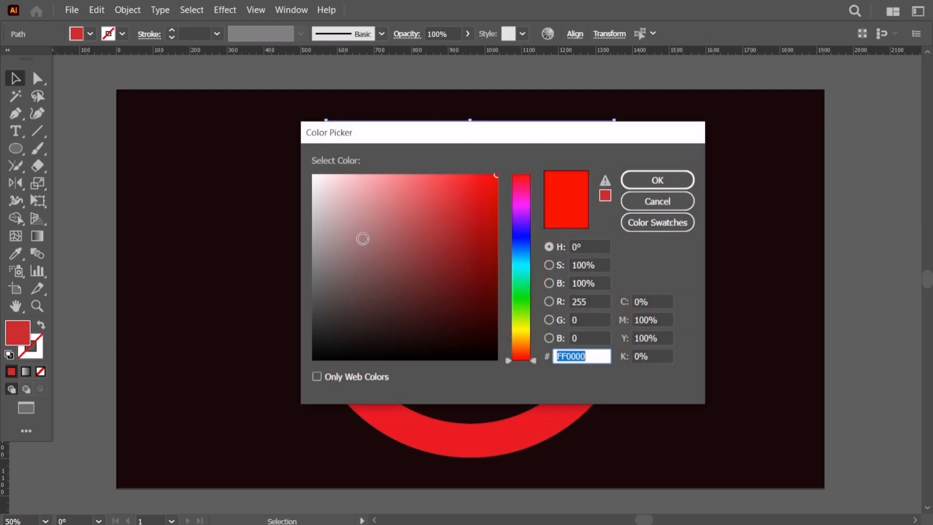
pyautogui.moveTo(384, 194); pyautogui.dragTo(312, 174)
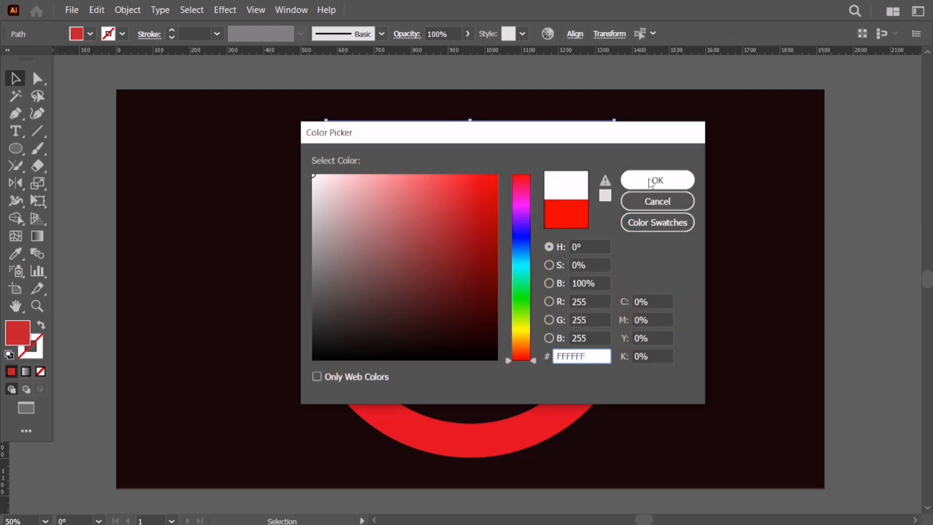